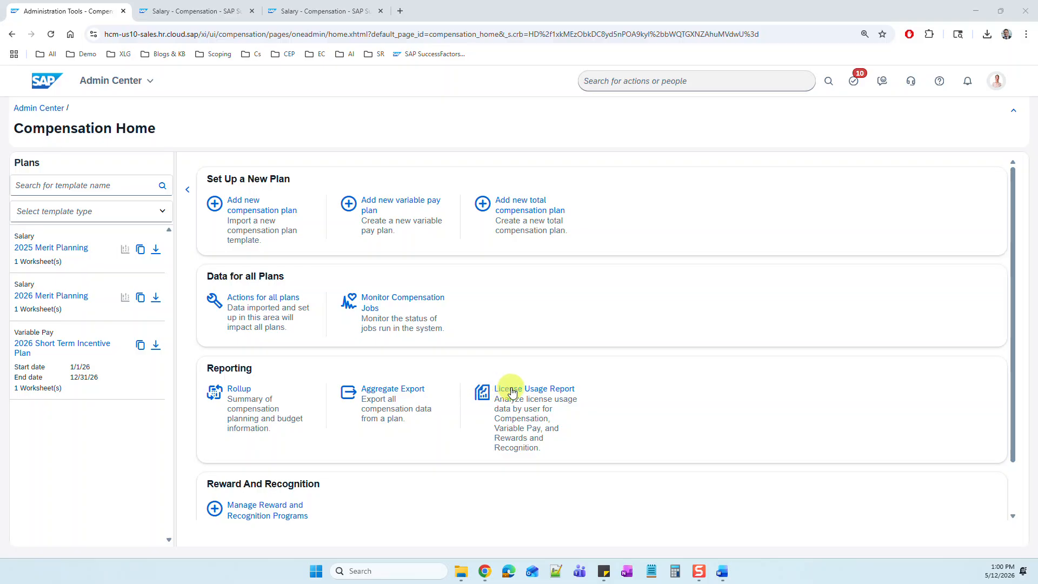
Step: Download the License Usage Report from Compensation Home and open the CSV file in Excel
left_click(536, 395)
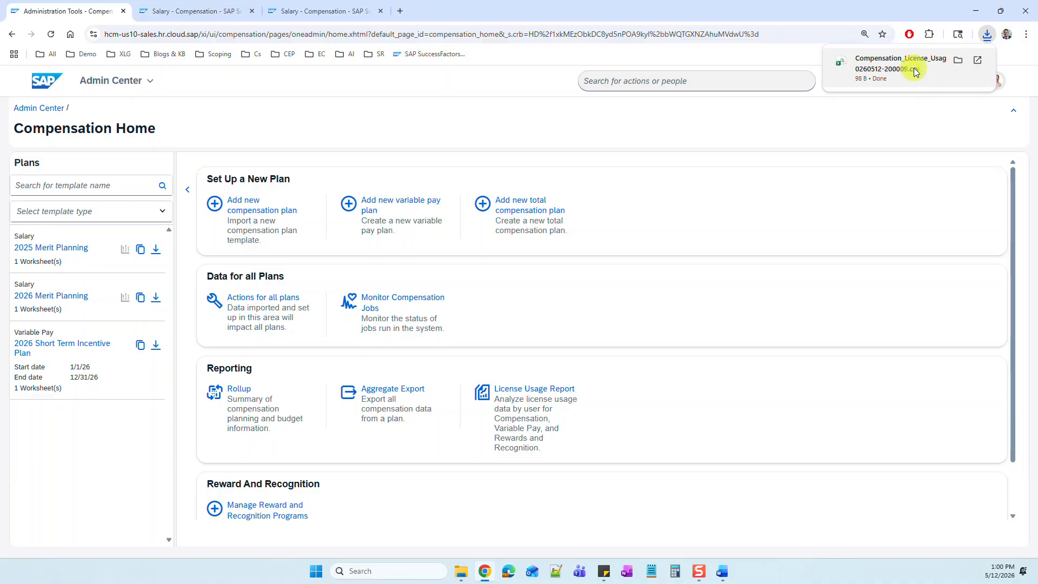
left_click(913, 69)
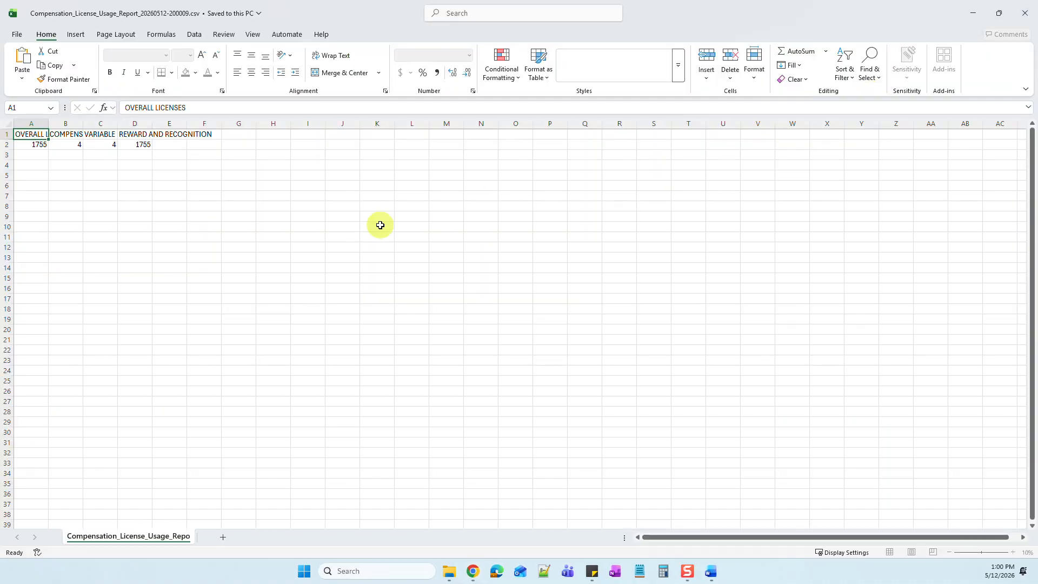
left_click(198, 214)
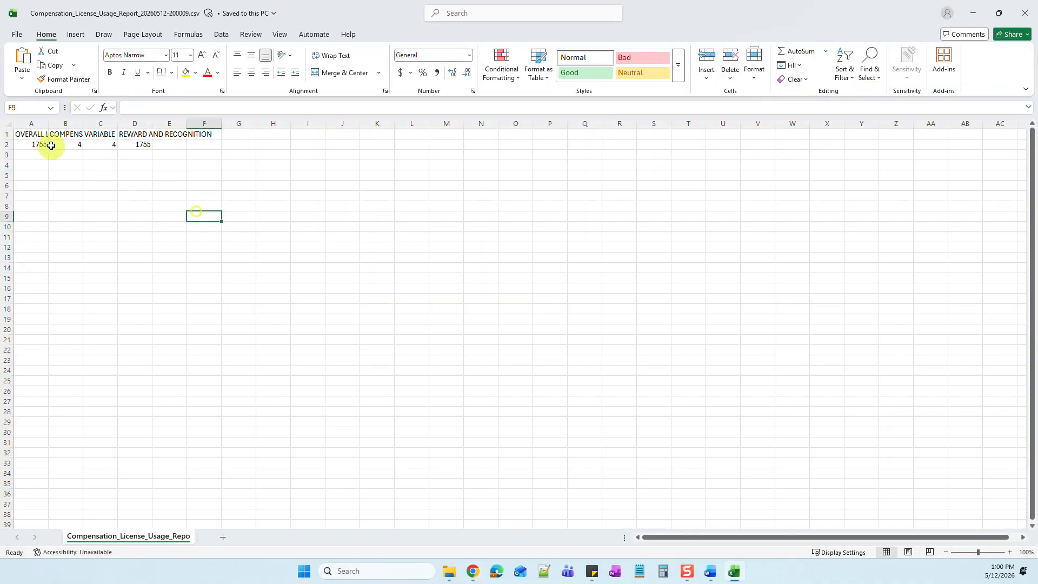
Step: Widen all columns of the sheet so the four license headers fit in full
left_click(7, 125)
left_click_drag(48, 125, 102, 125)
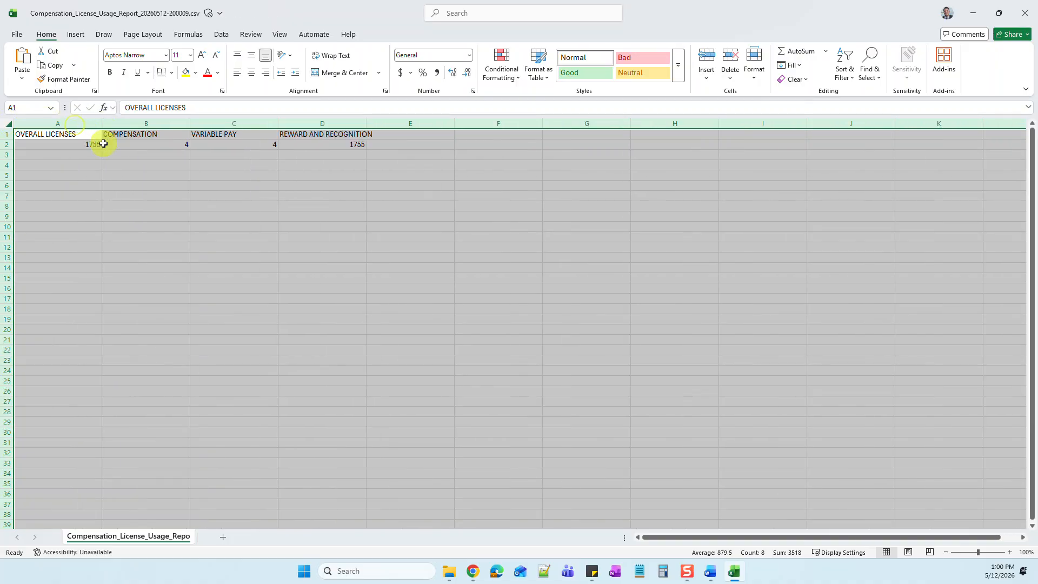
left_click(144, 146)
left_click(216, 144)
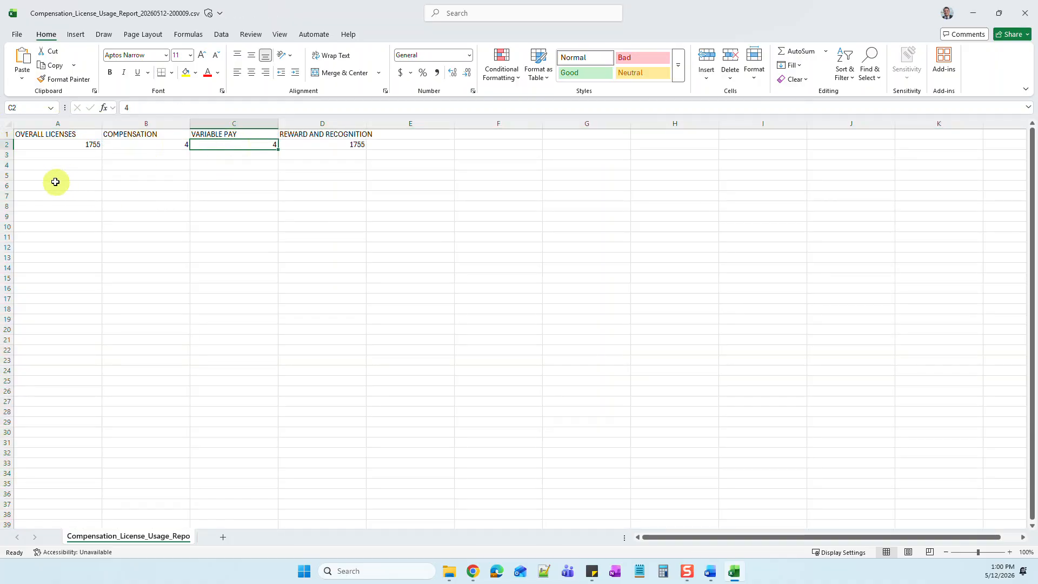
right_click(52, 123)
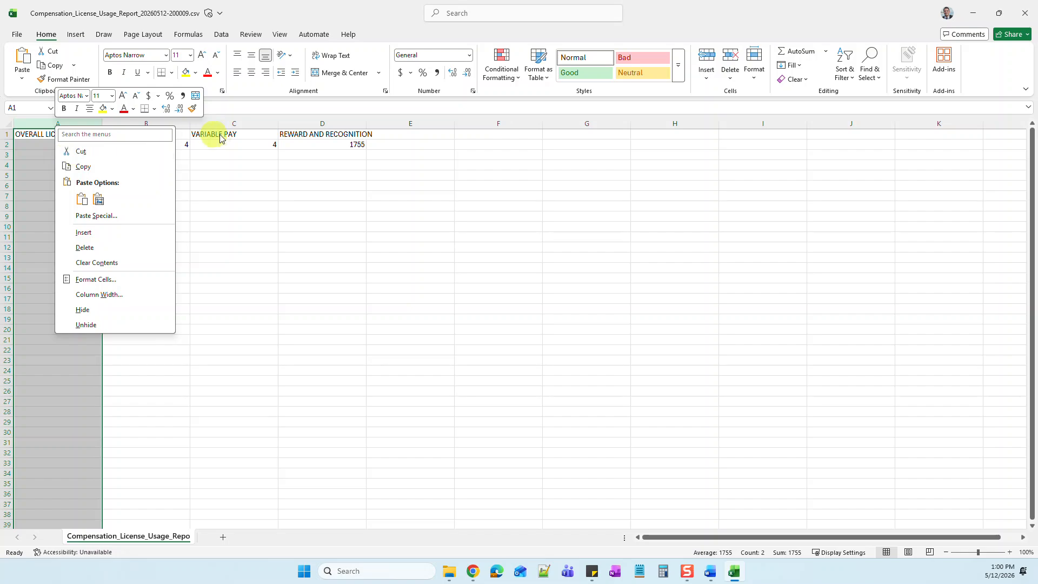
left_click(238, 141)
left_click(259, 143)
left_click(72, 142)
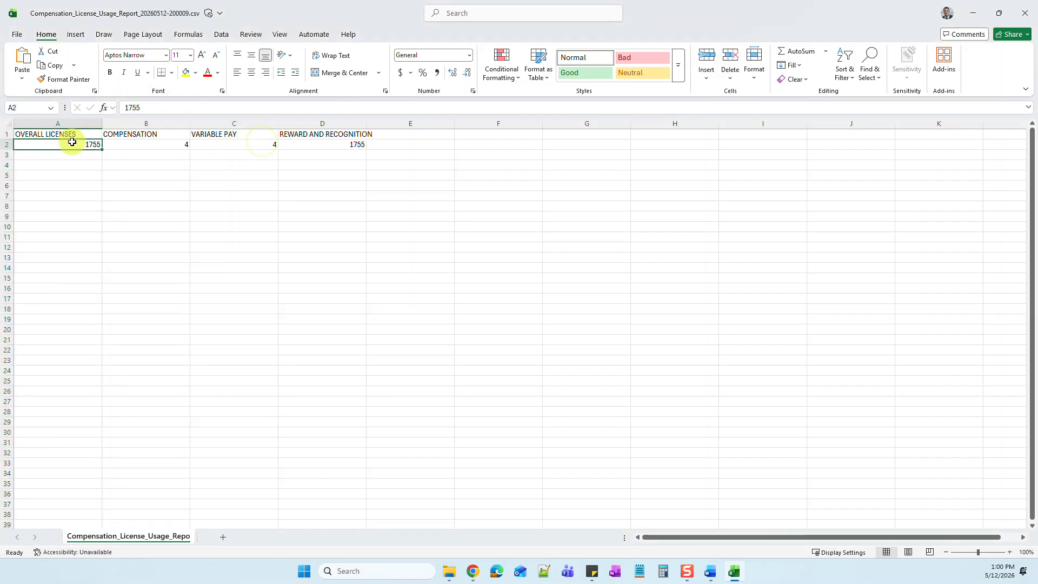
Step: Insert a blank column before the OVERALL LICENSES column
right_click(42, 124)
left_click(65, 230)
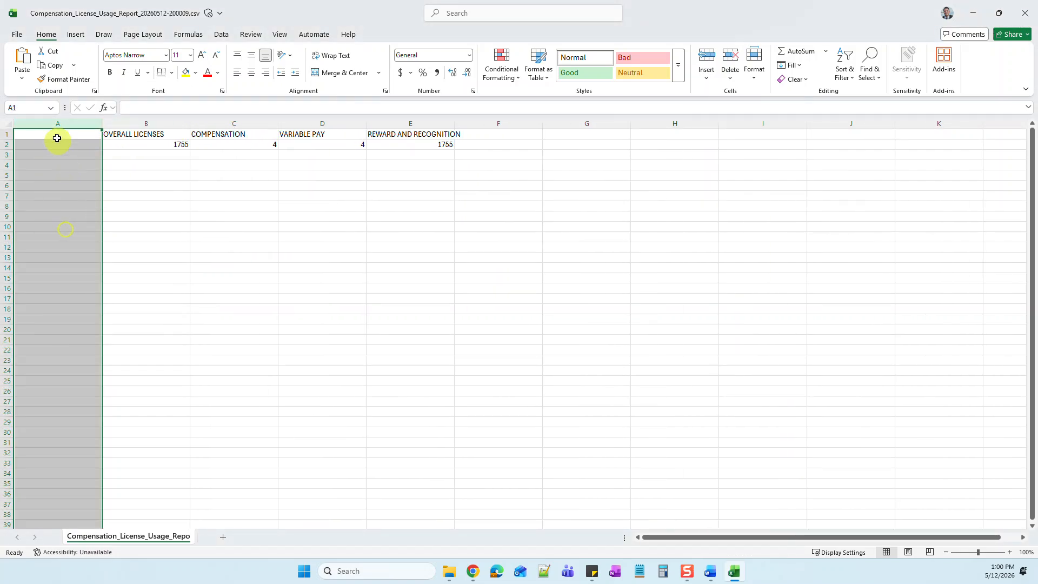
left_click(55, 136)
Step: Enter the example employee labels EmpA, B, C and D in cells A5 to A8
left_click(68, 152)
left_click(68, 174)
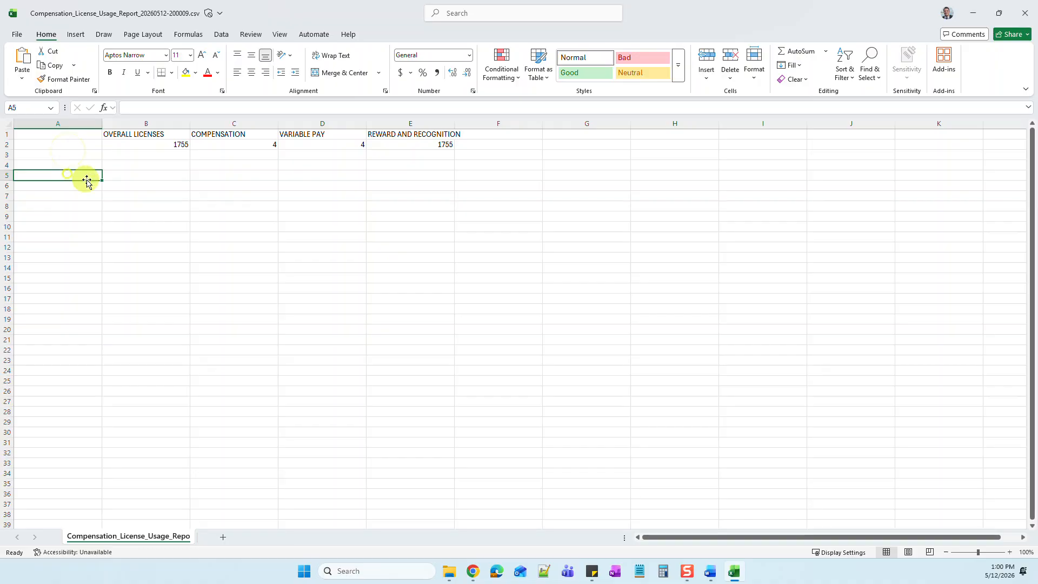
type("EmpA")
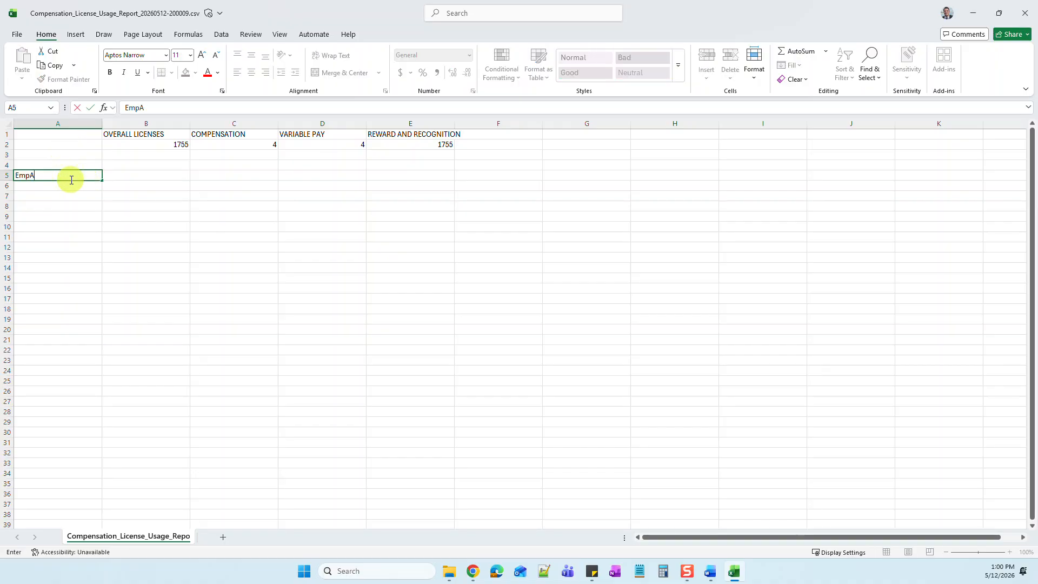
left_click(60, 188)
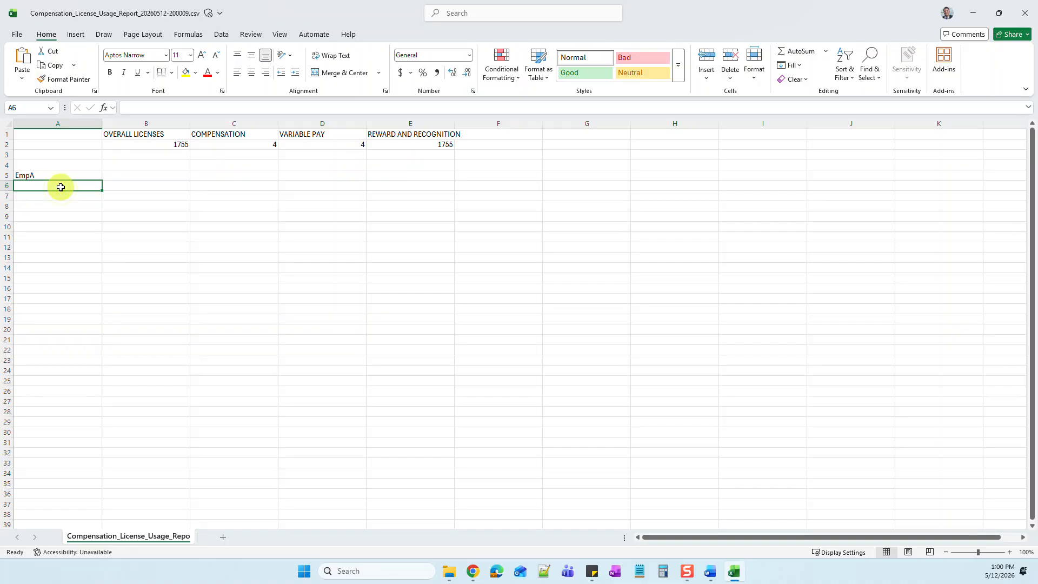
type("B")
key("Return")
type("C")
key("Return")
type("D")
left_click(167, 185)
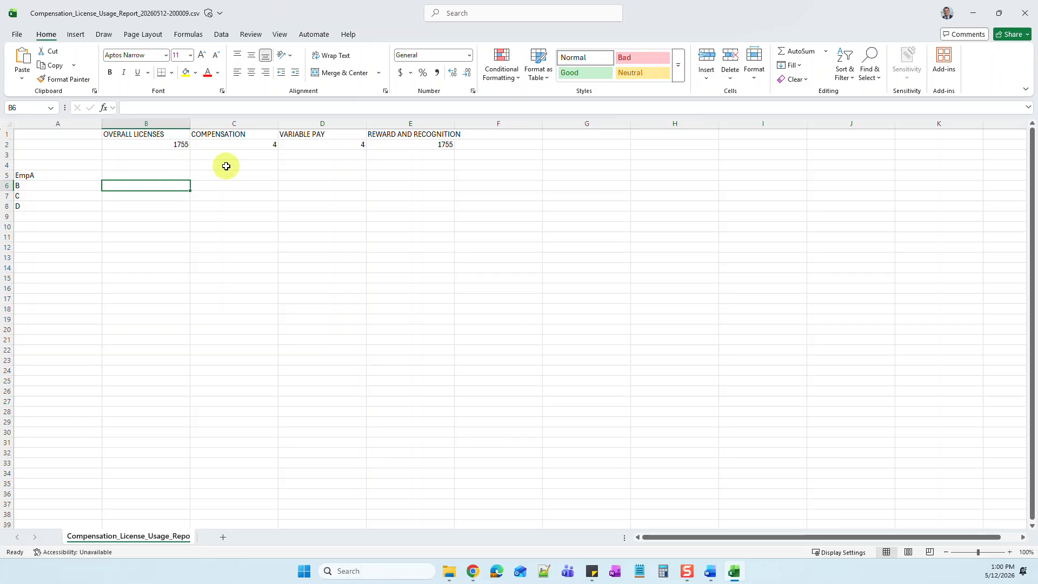
Step: Fill in EmpA's row with Compensation 1, Variable Pay 0, Reward and Recognition 0 and Overall Licenses 1
left_click(240, 176)
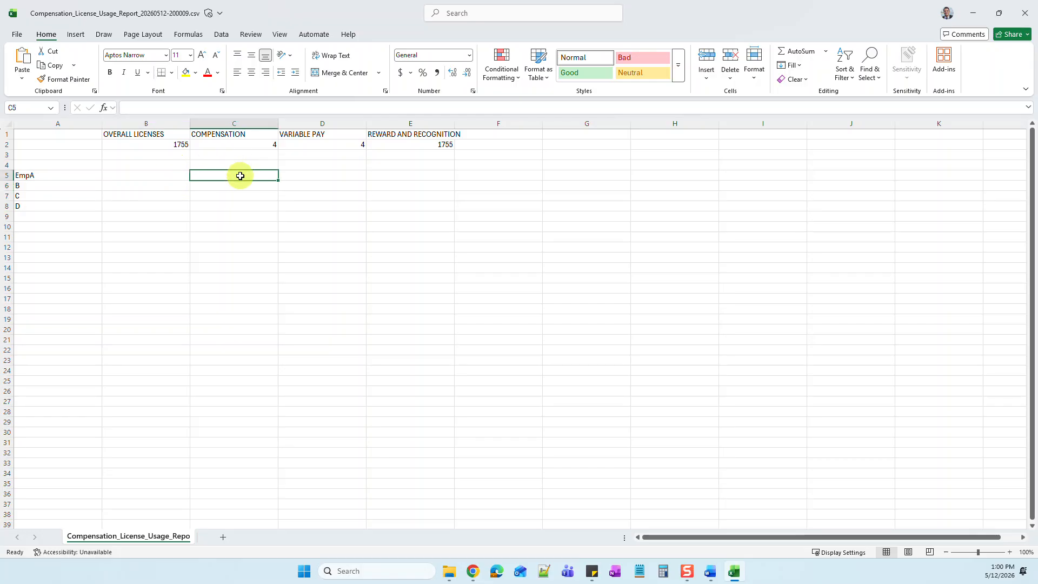
type("1")
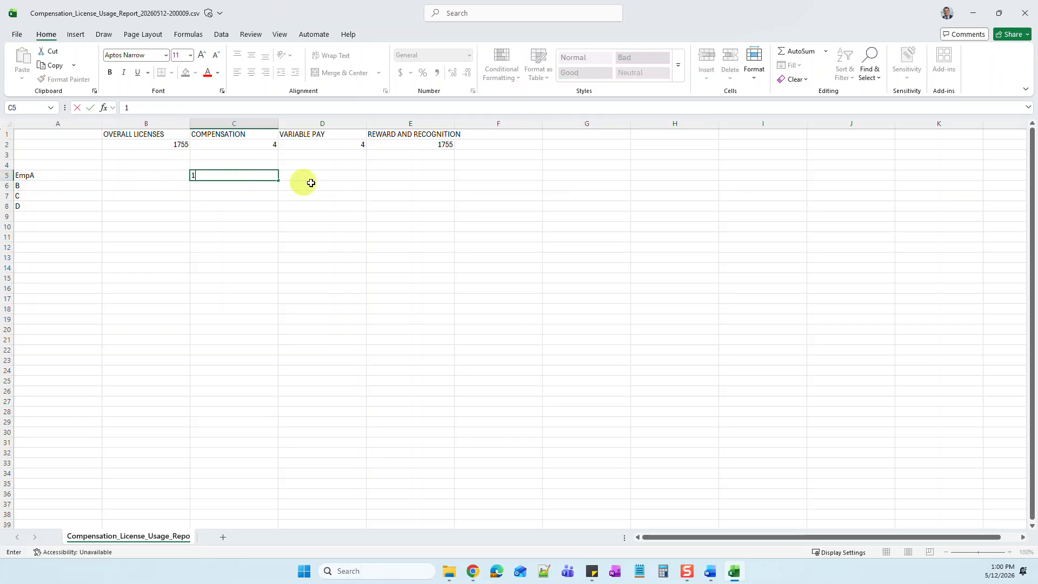
left_click(314, 180)
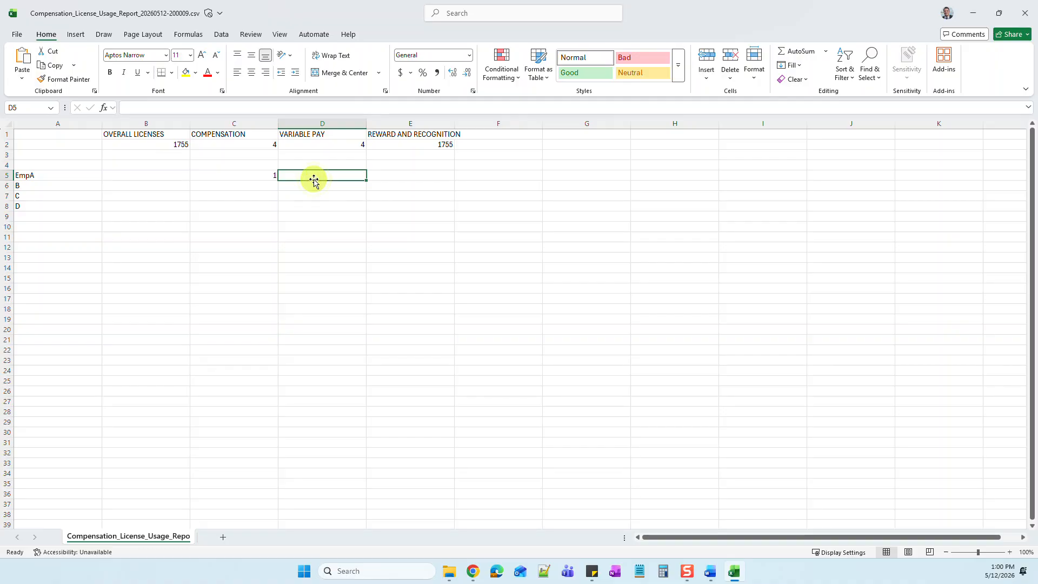
type("0")
left_click(416, 176)
type("0")
left_click(483, 176)
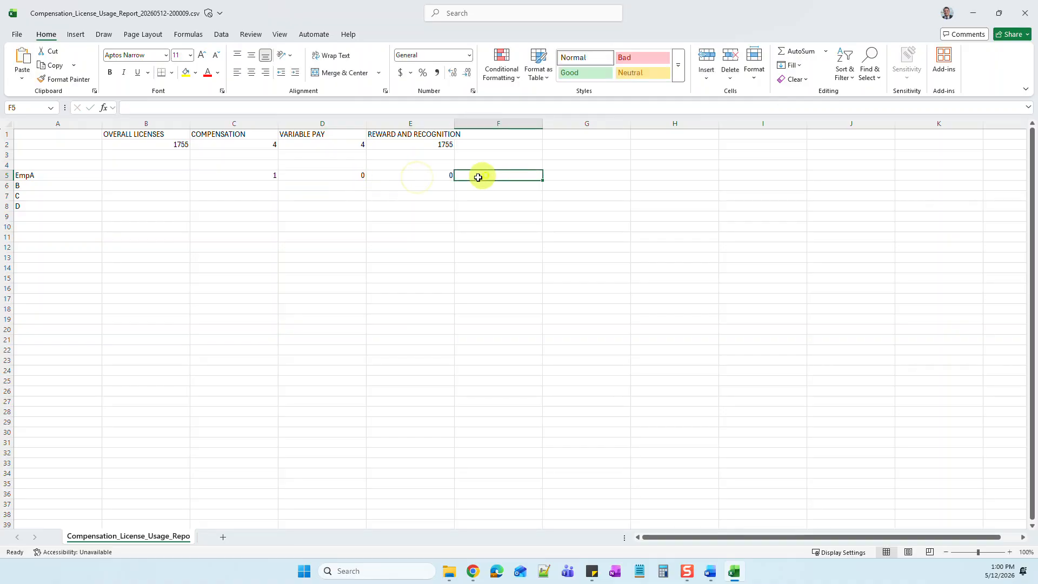
left_click(147, 179)
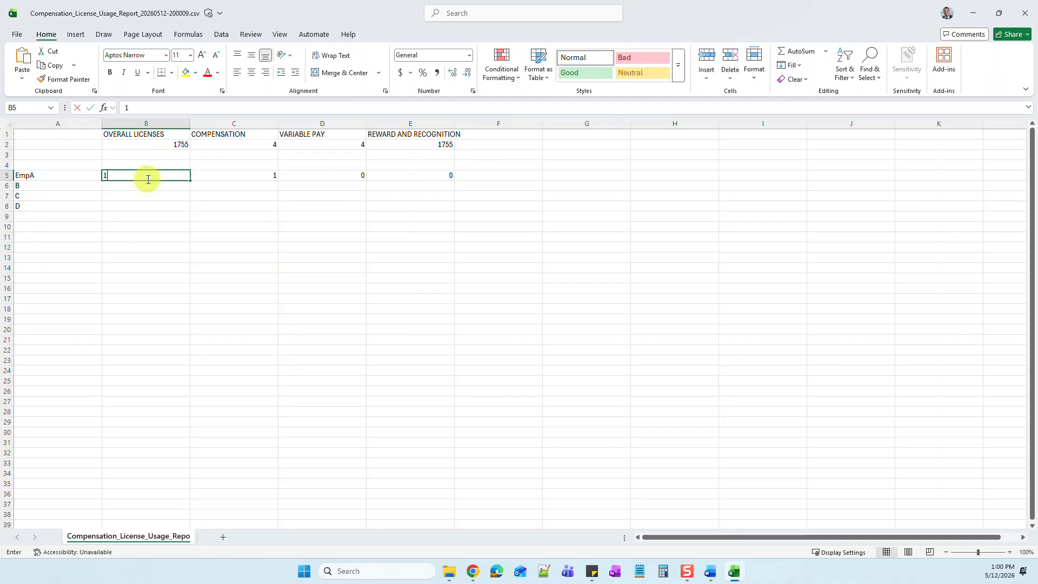
left_click(147, 184)
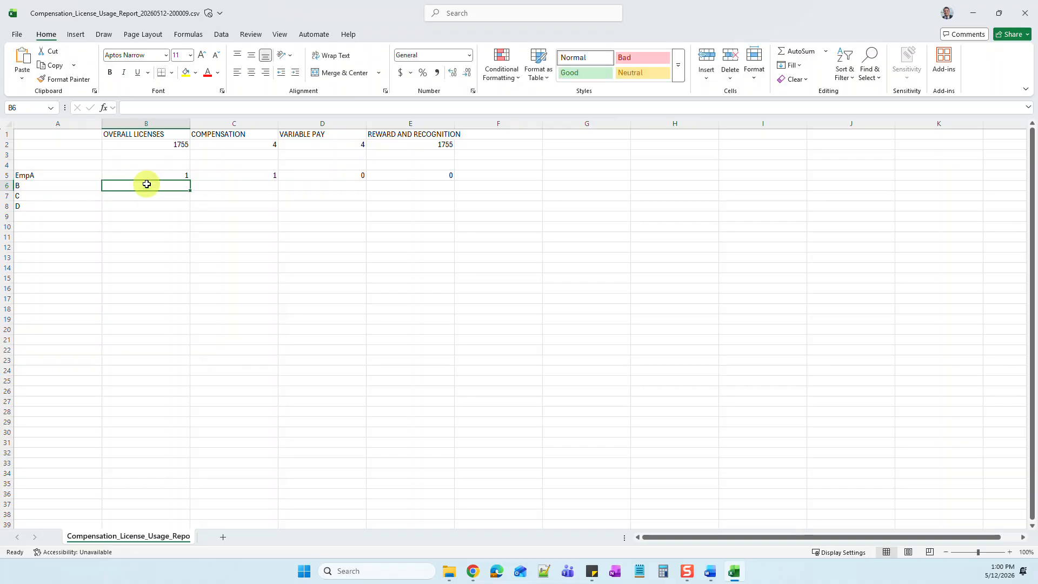
Step: Fill in employee B's row with Compensation 0, Variable Pay 1, Reward and Recognition 0 and Overall Licenses 1
left_click(235, 186)
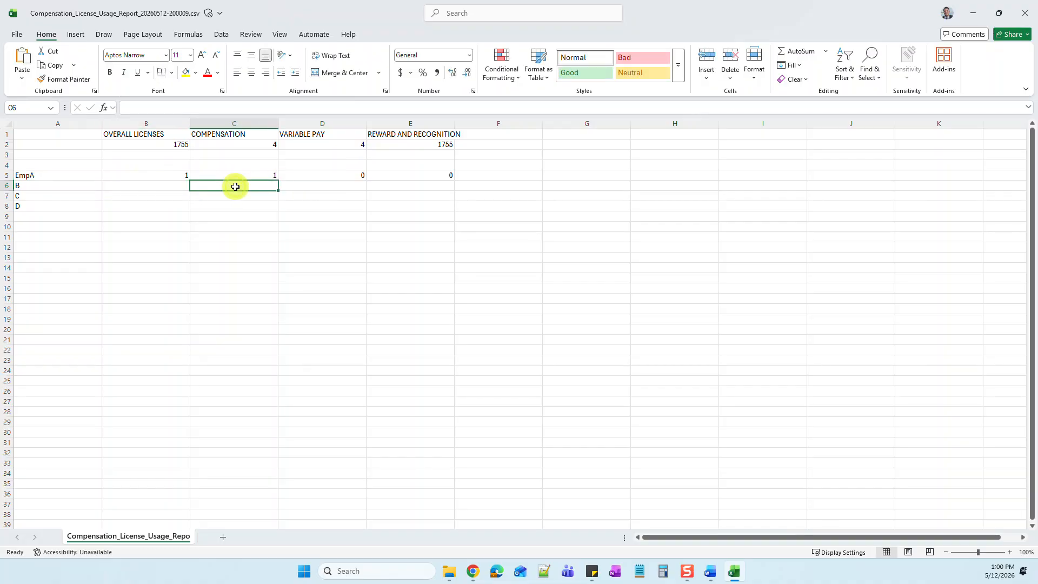
type("0")
left_click(342, 195)
left_click(341, 187)
type("1")
left_click(411, 186)
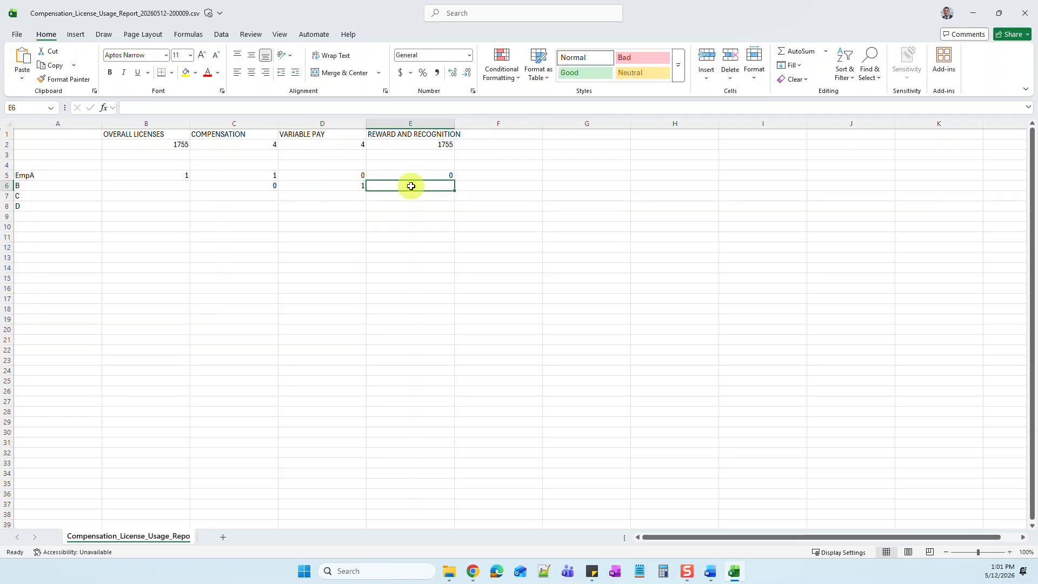
type("0")
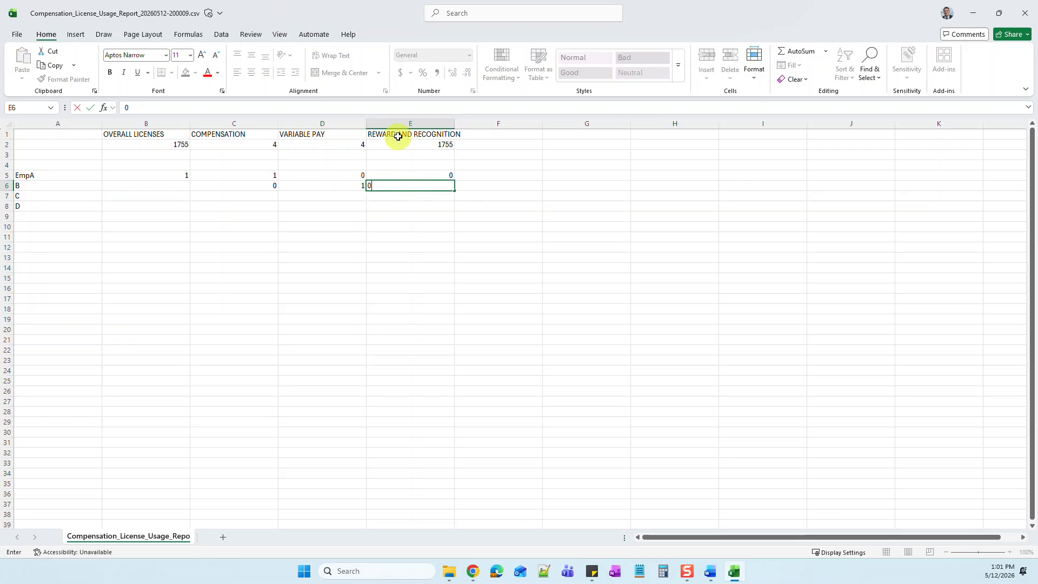
left_click(475, 174)
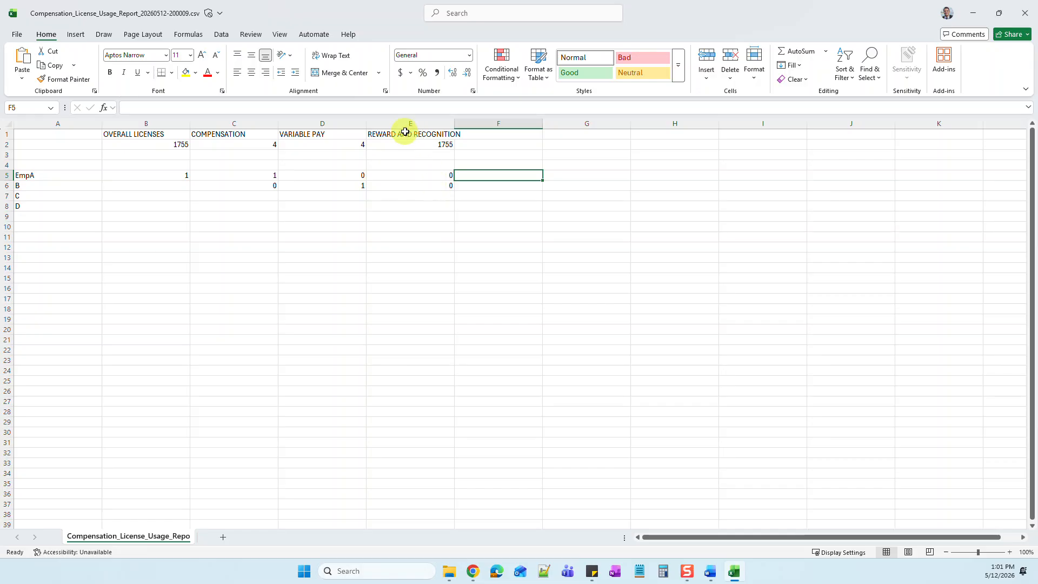
left_click(438, 187)
left_click(163, 187)
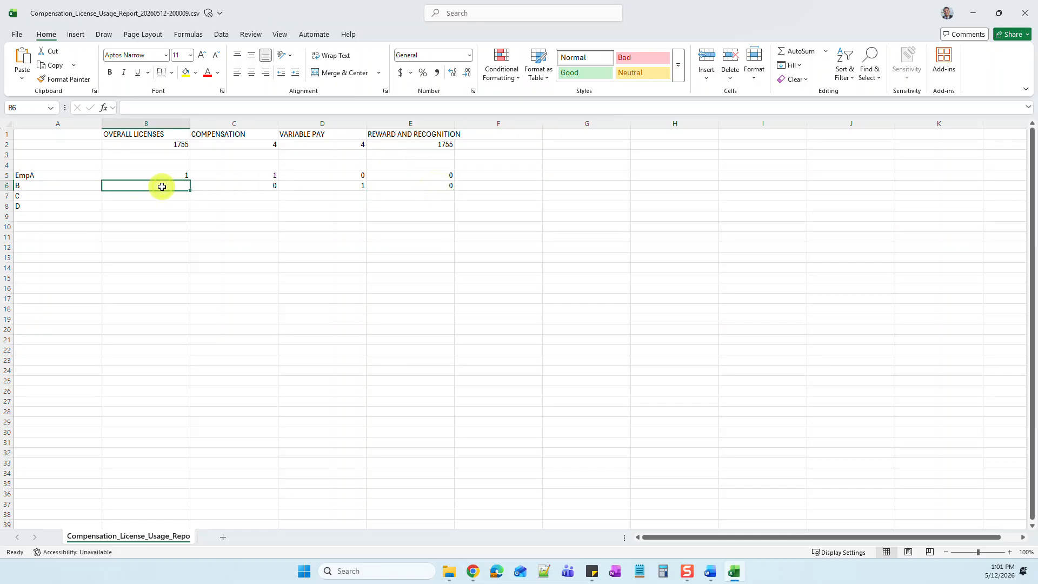
type("1")
left_click(165, 174)
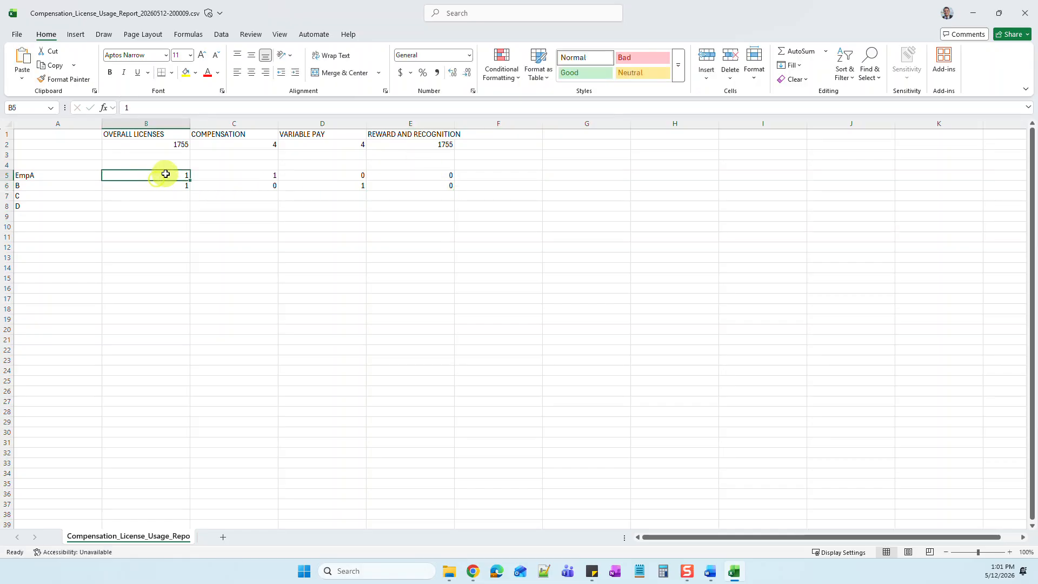
Step: Examine the overall license counts of EmpA and B and B's value in each license column
left_click_drag(182, 183, 181, 176)
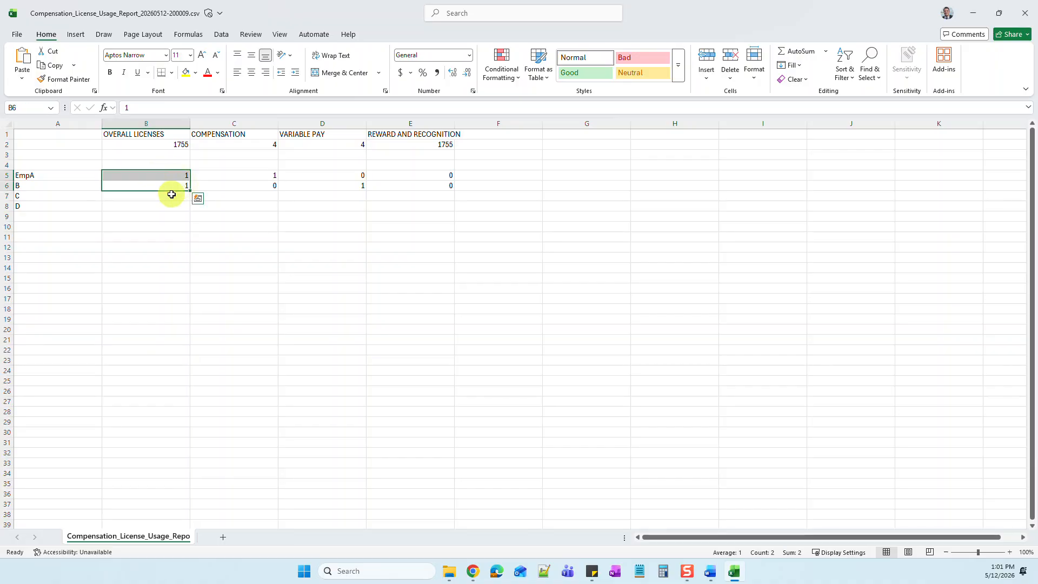
left_click(169, 195)
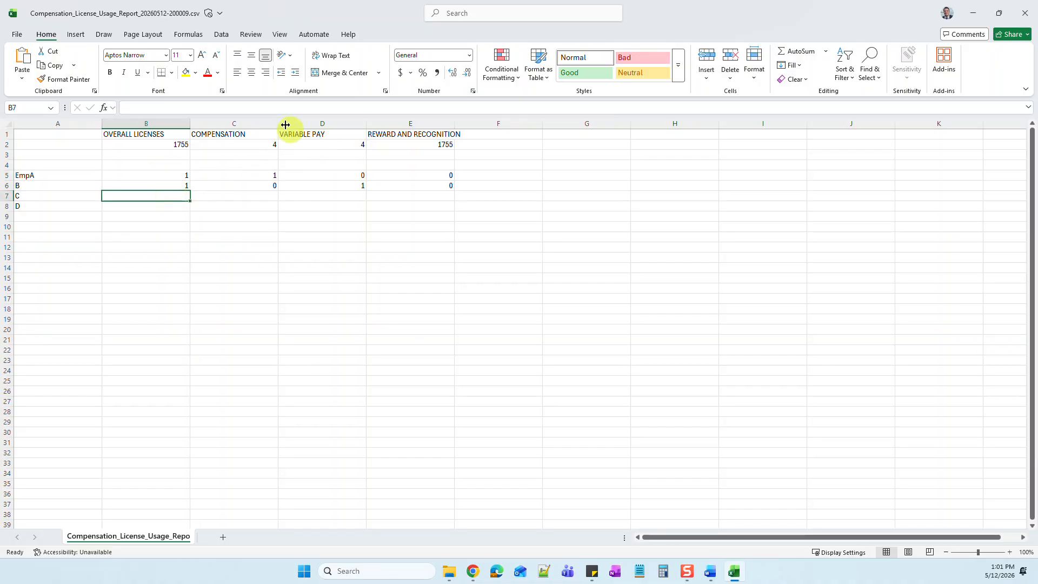
left_click(249, 186)
left_click(323, 186)
left_click(401, 189)
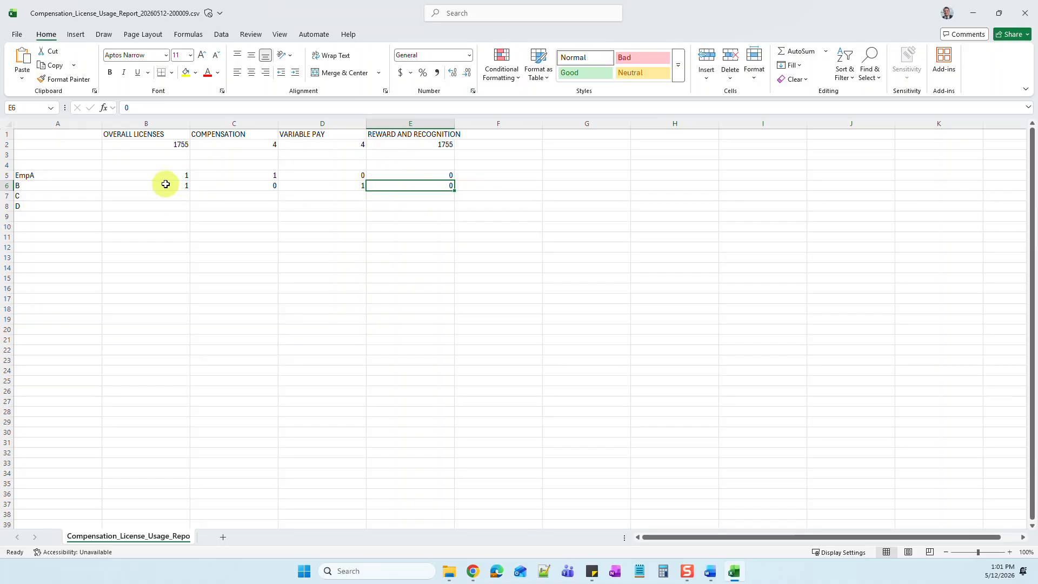
left_click_drag(40, 175, 33, 207)
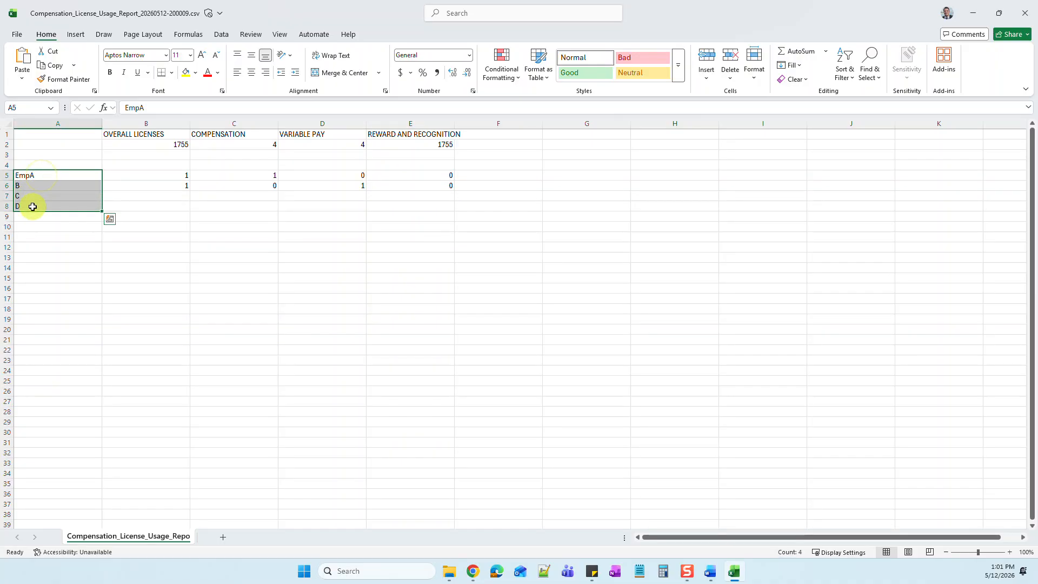
Step: Fill in employee C's row with 0 for Overall Licenses, Compensation, Variable Pay, and Reward and Recognition
left_click(33, 194)
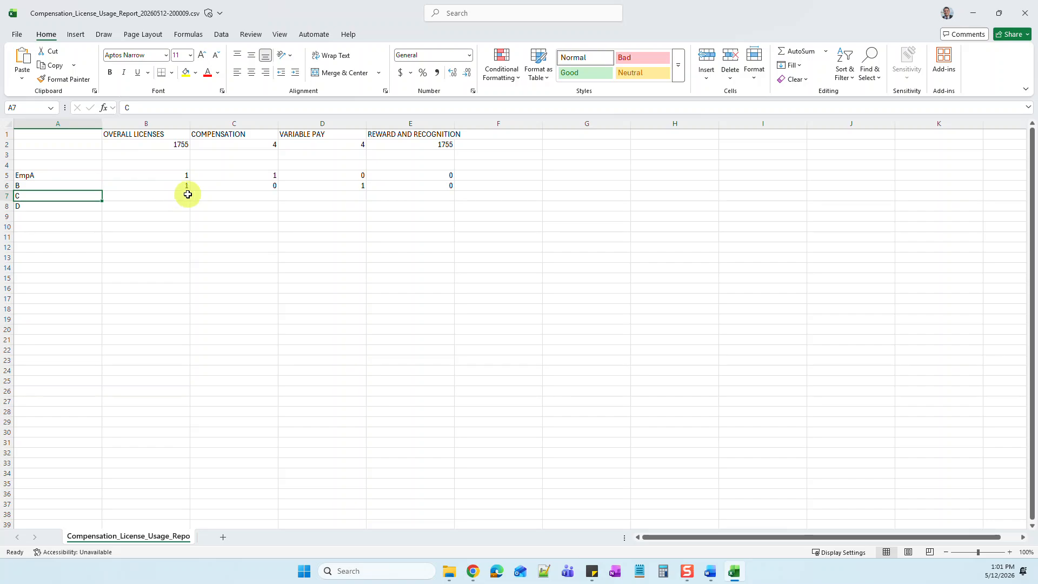
left_click(245, 197)
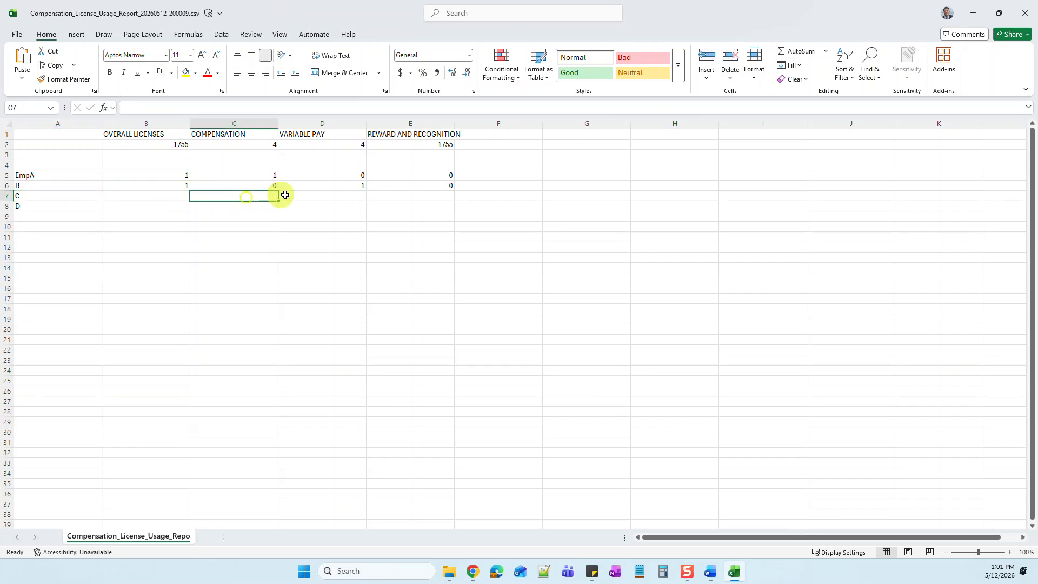
type("0")
left_click(338, 199)
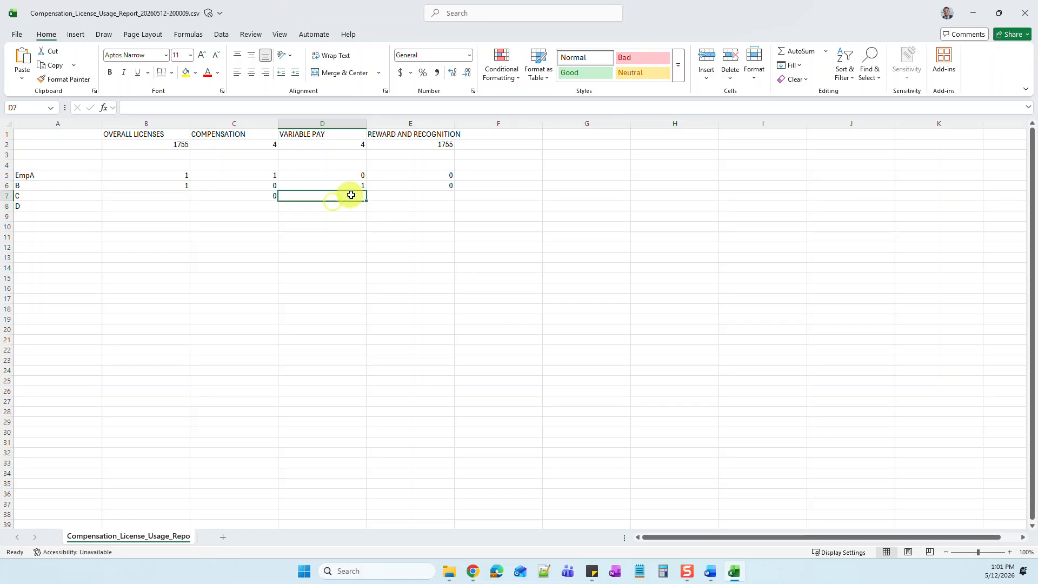
type("0")
left_click(427, 196)
type("0")
left_click(507, 189)
left_click(153, 196)
type("0")
Step: Extend employee C's label in cell A7 to "C (terminated/inactive)"
double_click(60, 193)
double_click(55, 198)
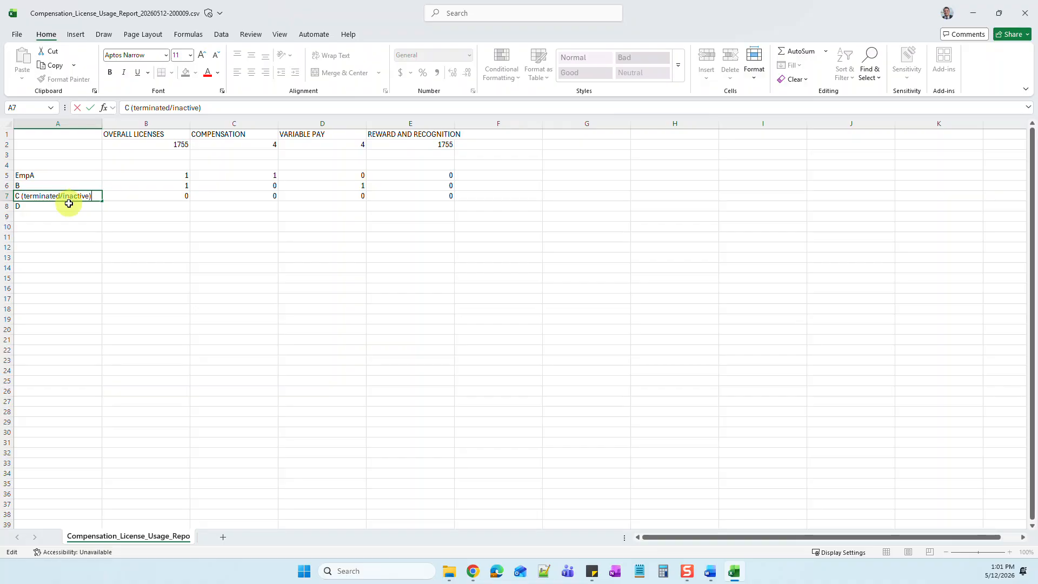
key("Return")
Step: Delete employee D's row and widen the REWARD AND RECOGNITION column to fit its header
right_click(7, 206)
left_click(46, 328)
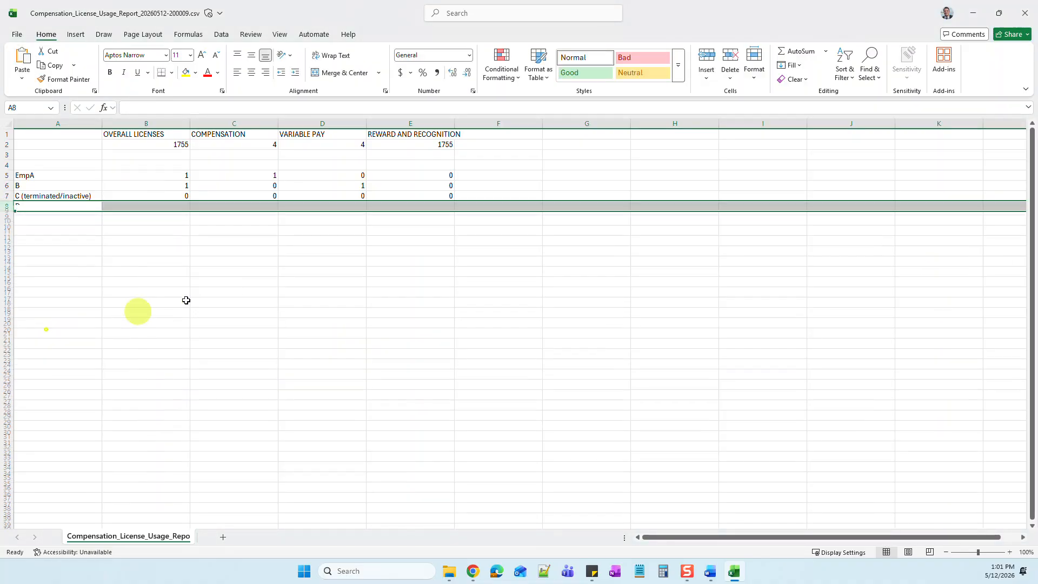
left_click(245, 286)
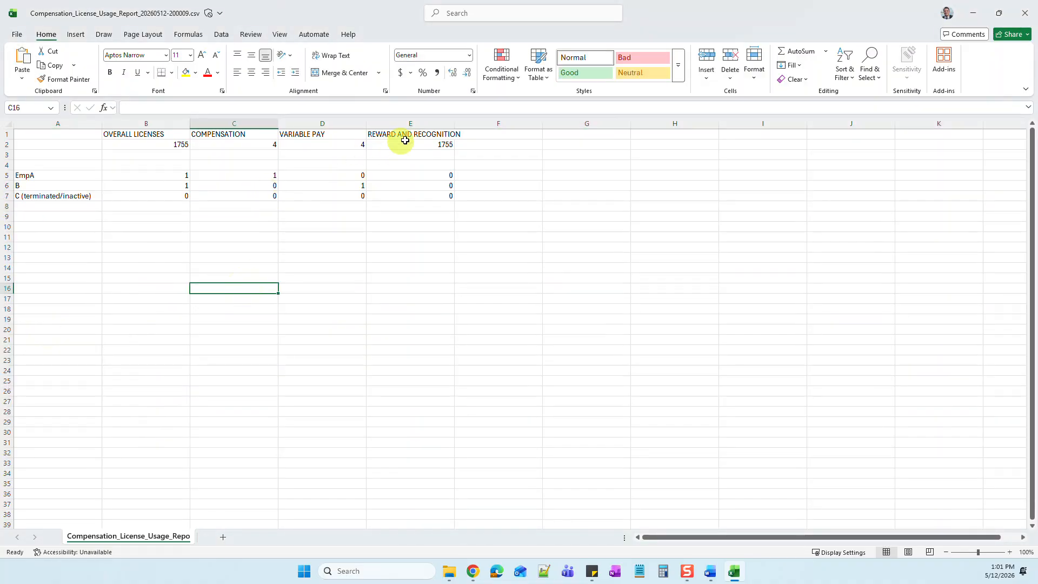
left_click_drag(454, 123, 488, 124)
left_click(498, 188)
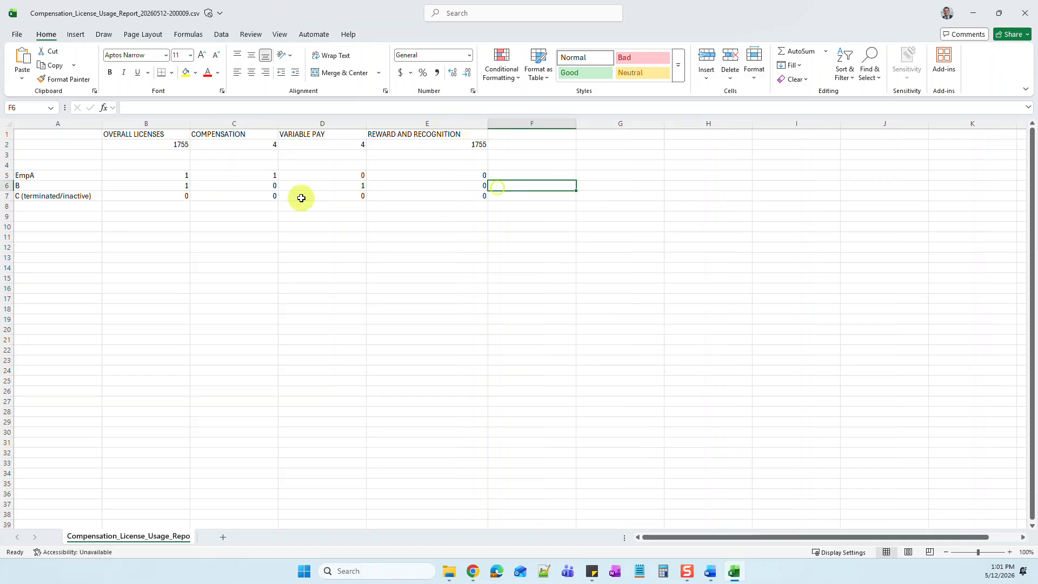
Step: Select the Compensation count in C2, switch to Chrome, and compare the employees on the 2025 and 2026 Merit Planning worksheets
left_click(258, 148)
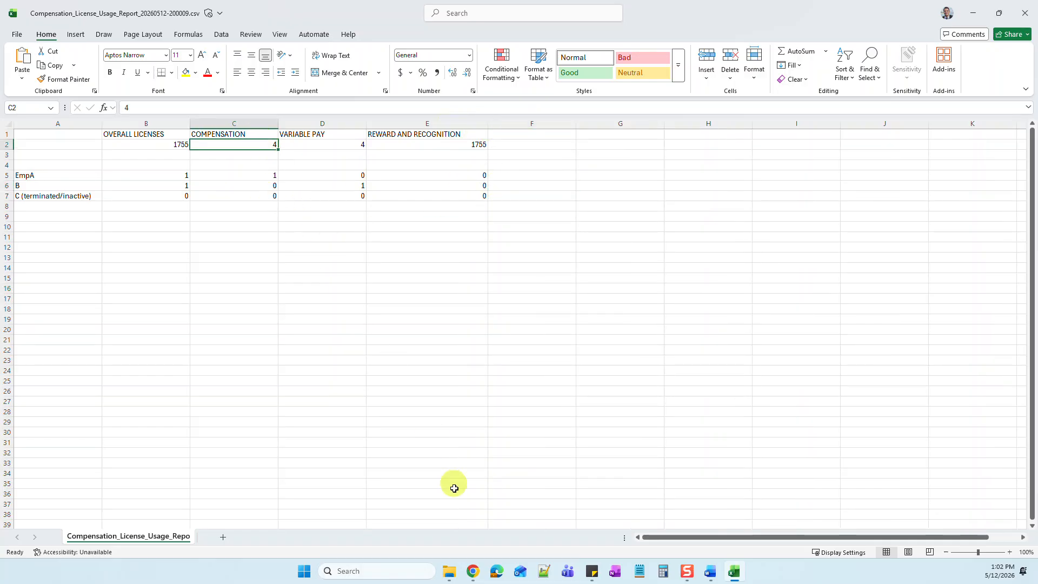
mouse_move(472, 570)
left_click(473, 526)
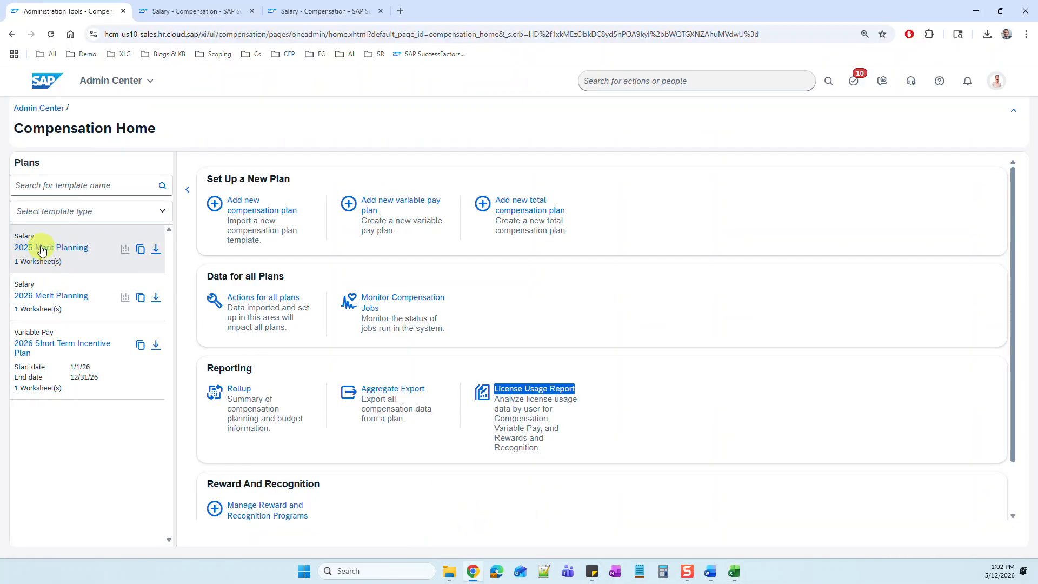
left_click(184, 13)
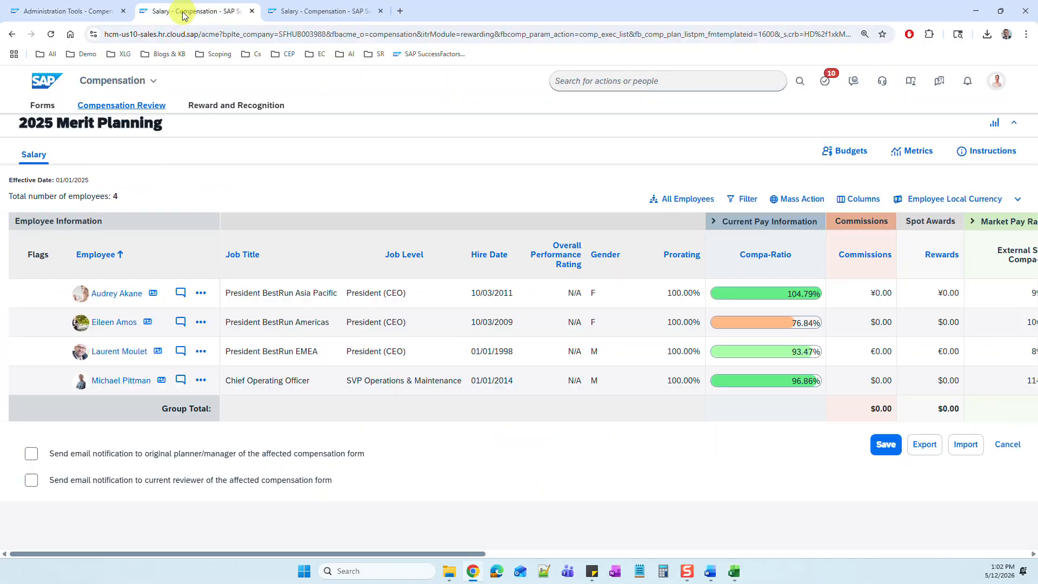
left_click(321, 11)
left_click(184, 12)
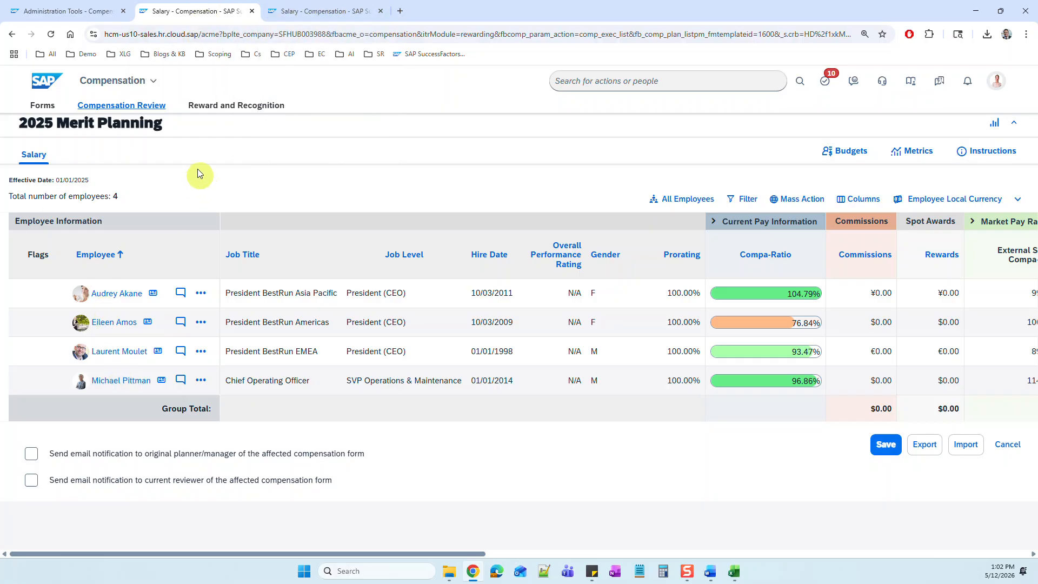
left_click(340, 12)
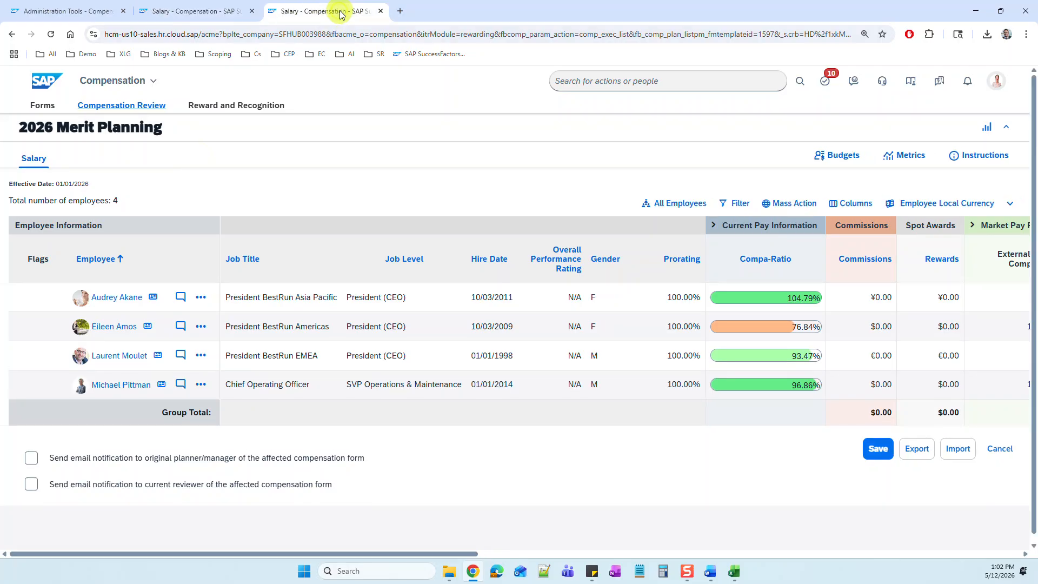
left_click(196, 12)
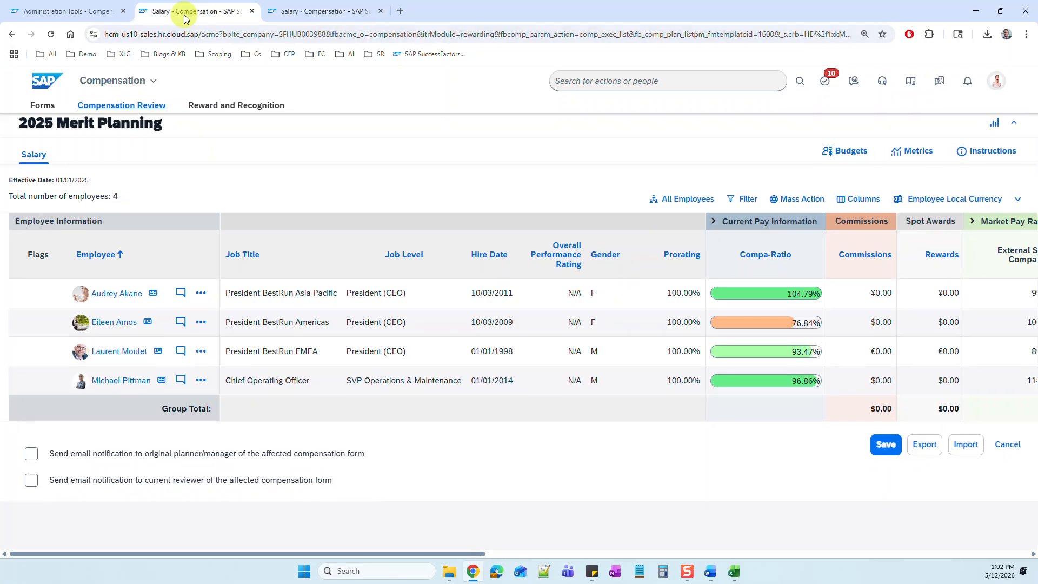
left_click(341, 14)
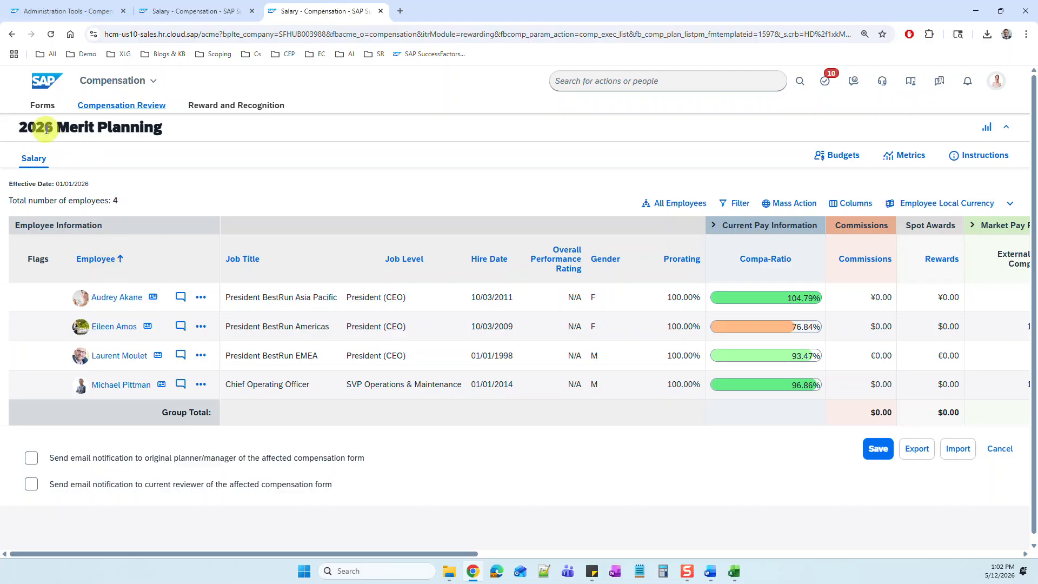
Step: Open the Manage Worksheets stage of the 2026 Merit Planning plan and recheck both open merit worksheets
left_click(64, 11)
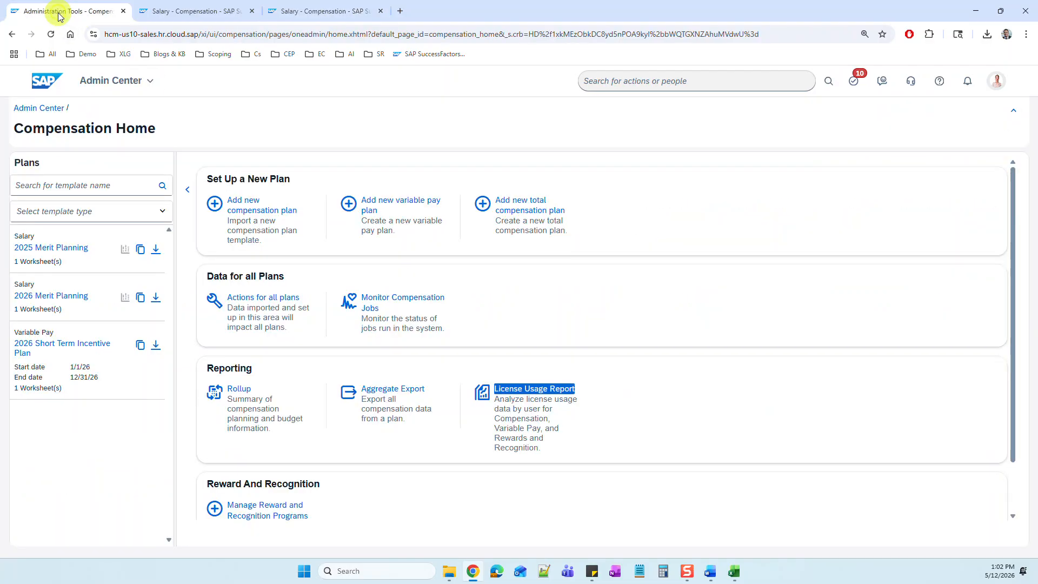
left_click(70, 295)
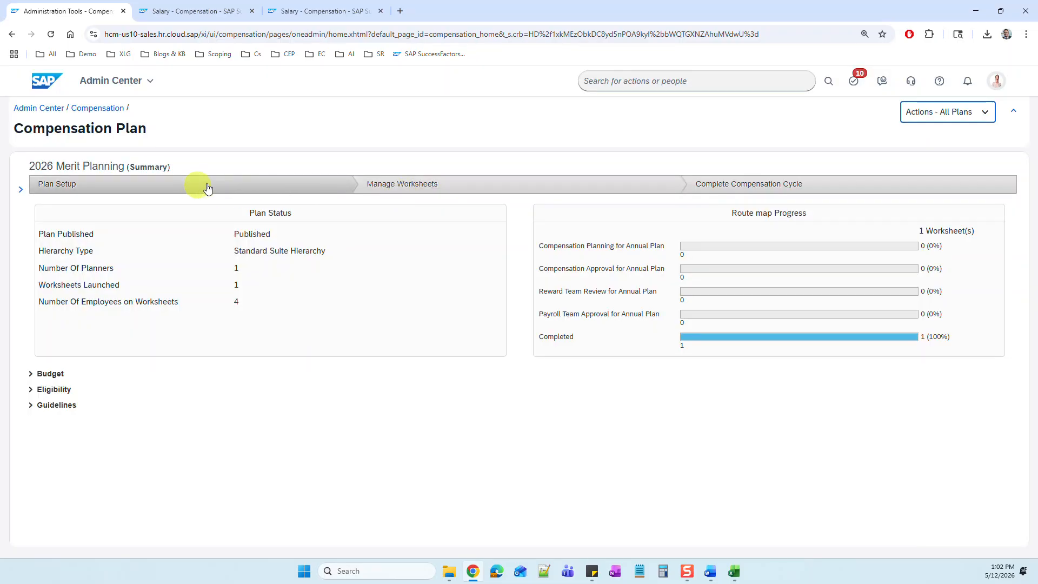
left_click(431, 190)
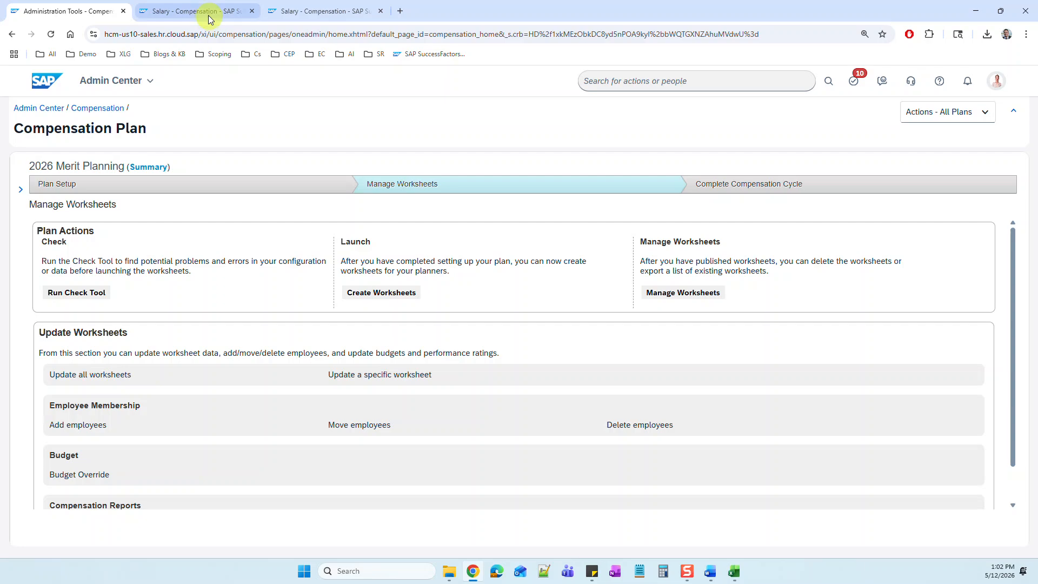
left_click(240, 16)
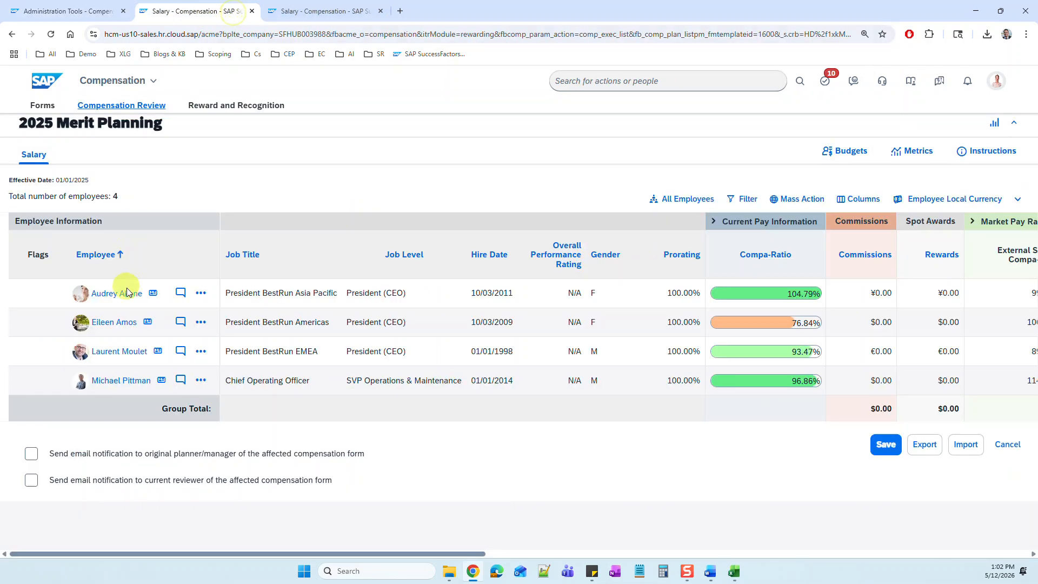
left_click(304, 13)
left_click(59, 11)
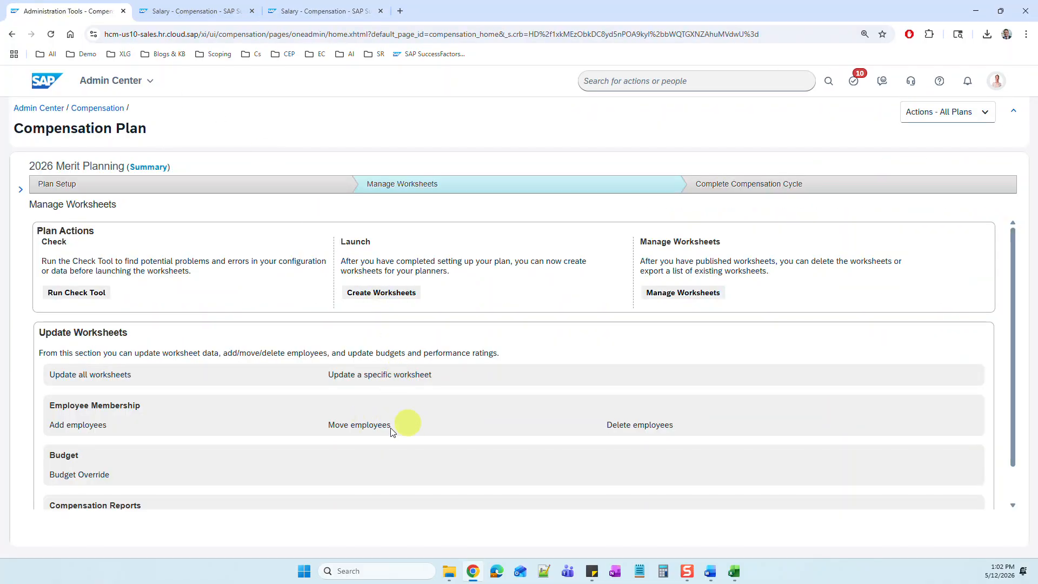
Step: Try to add an employee to an existing 2026 Merit Planning worksheet
left_click(92, 426)
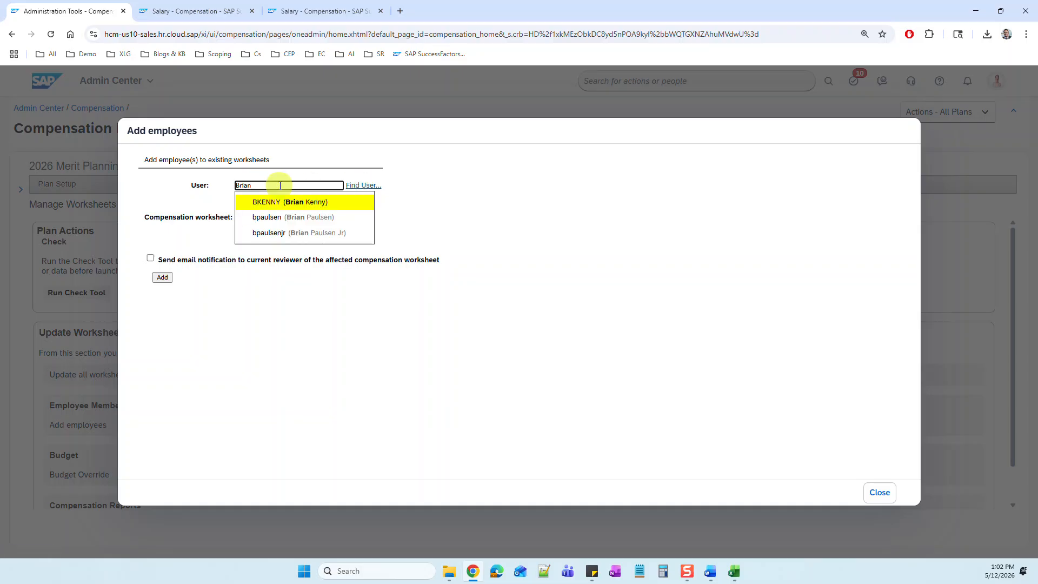
left_click(280, 203)
left_click(334, 221)
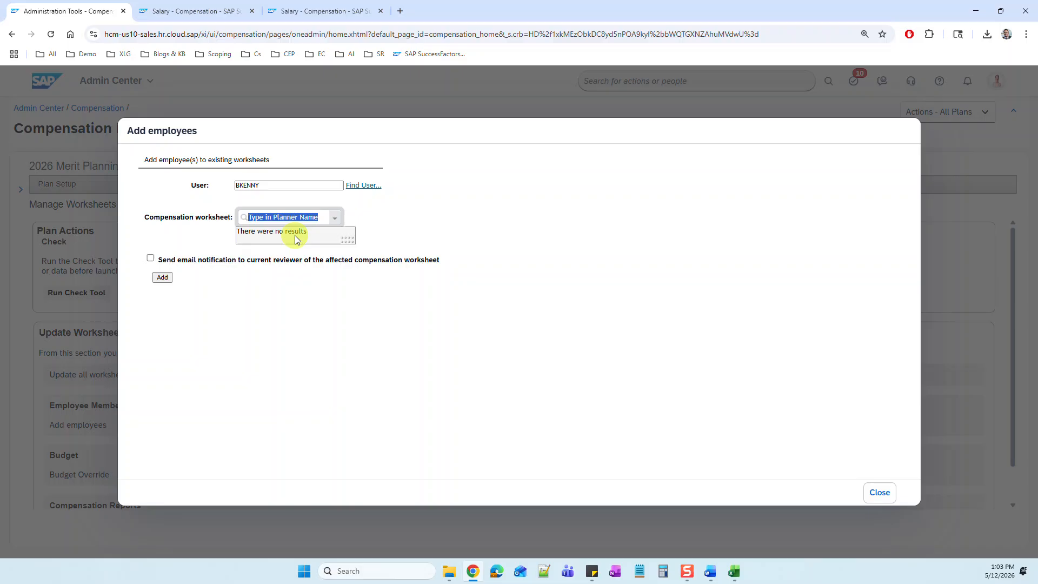
left_click(874, 490)
Step: Search the actions for "route form" and open the Route Form tool
left_click(593, 79)
type("route form")
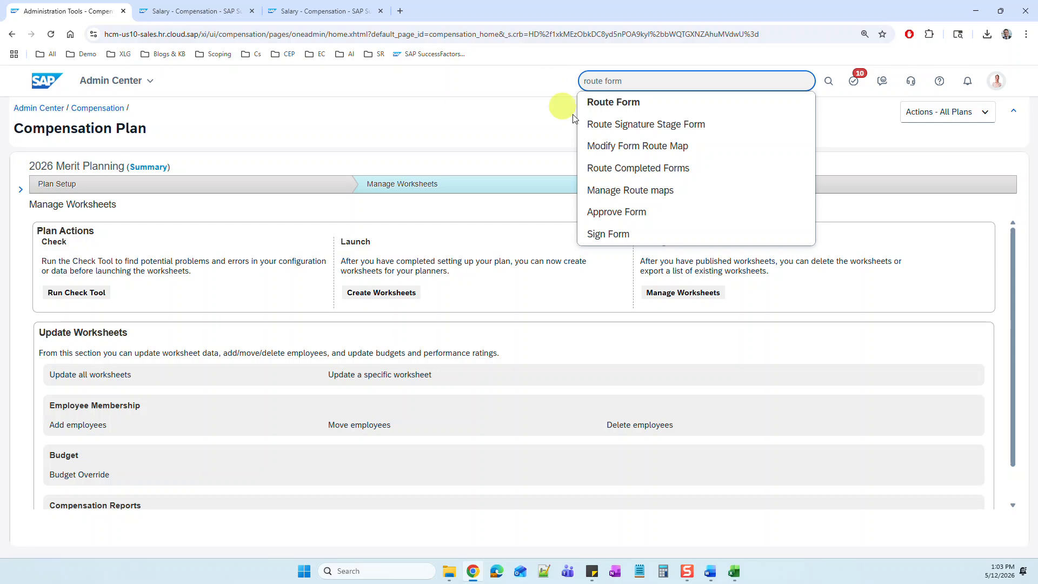
left_click(620, 103)
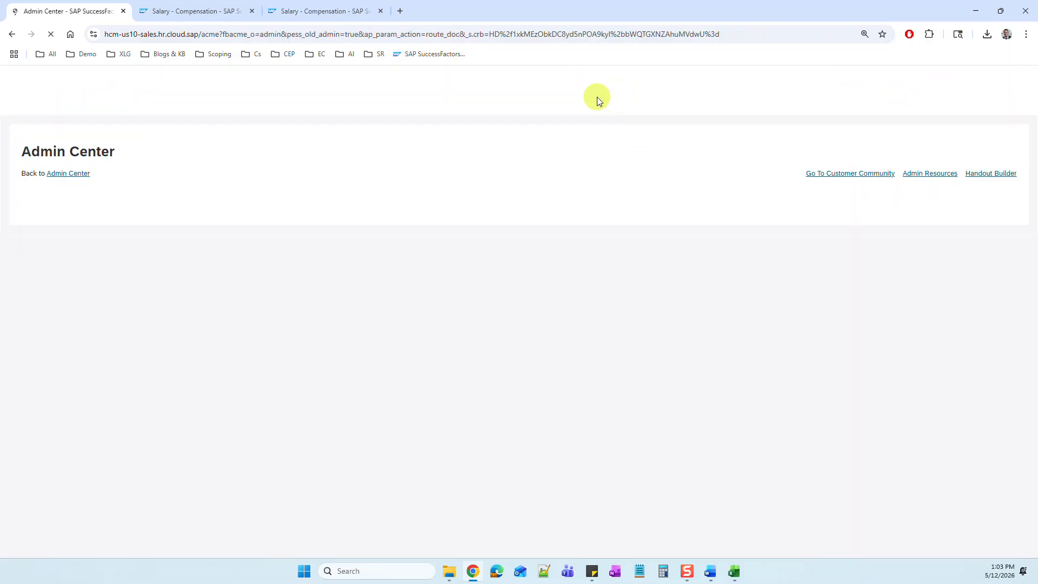
Step: Search for forms by Subject User, using the merit planner's user name
left_click(167, 253)
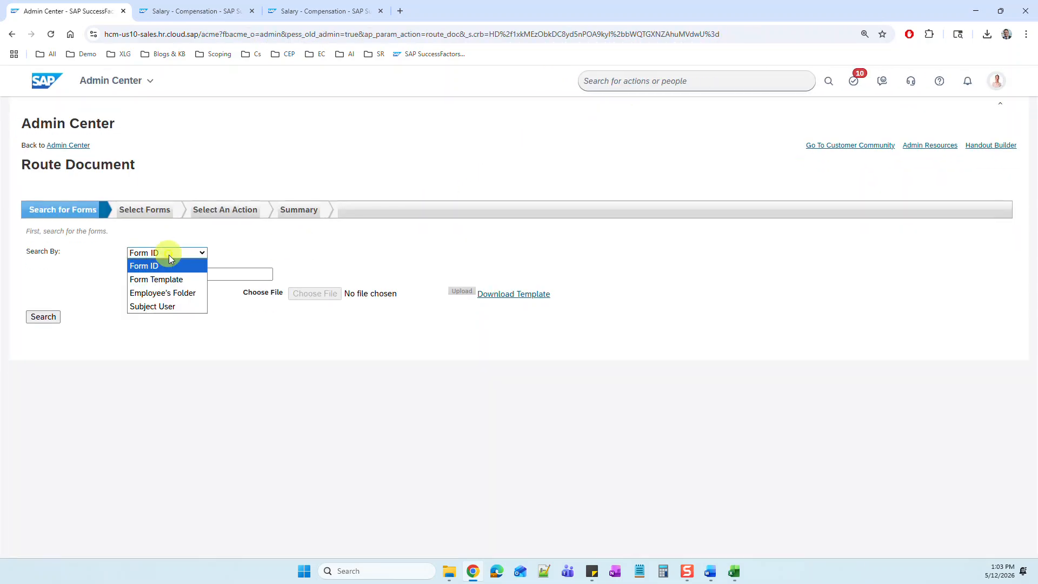
left_click(172, 306)
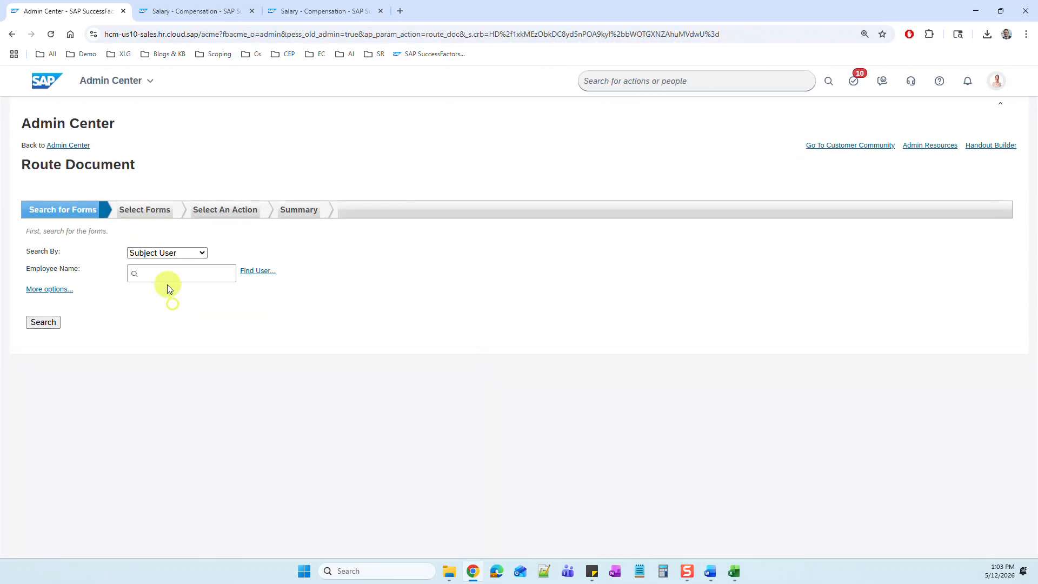
left_click(202, 281)
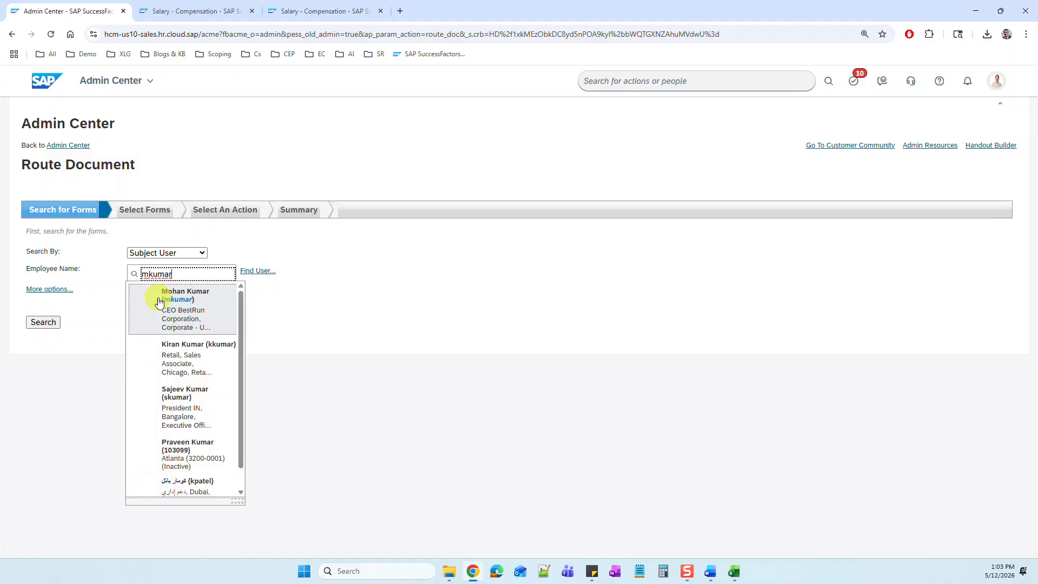
left_click(157, 299)
left_click(43, 322)
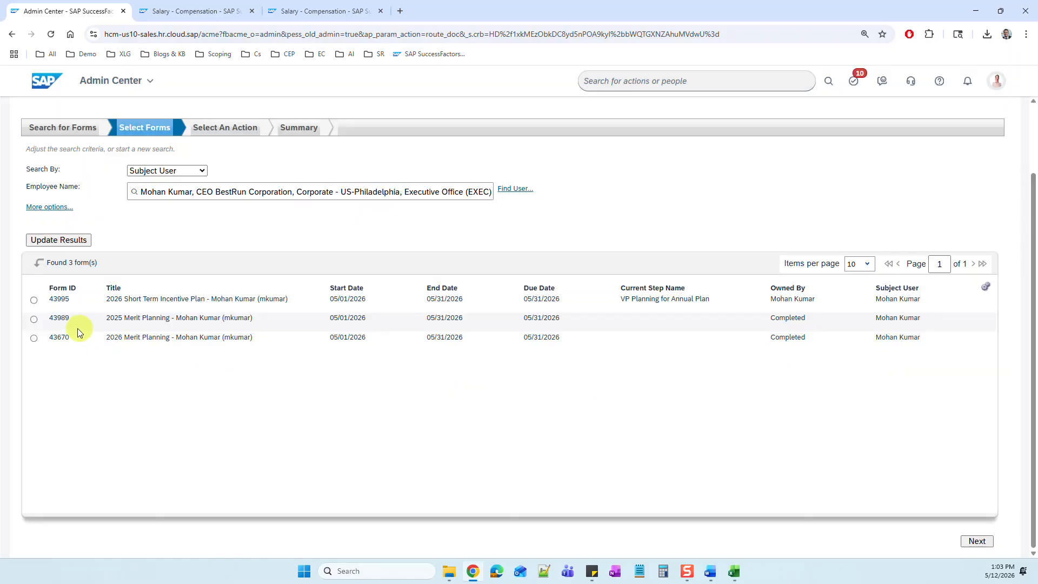
Step: Route the completed 2026 Merit Planning form to the specific step "3. Payroll Team Approval for Annual Plan", skipping form validation
left_click(34, 338)
left_click(977, 542)
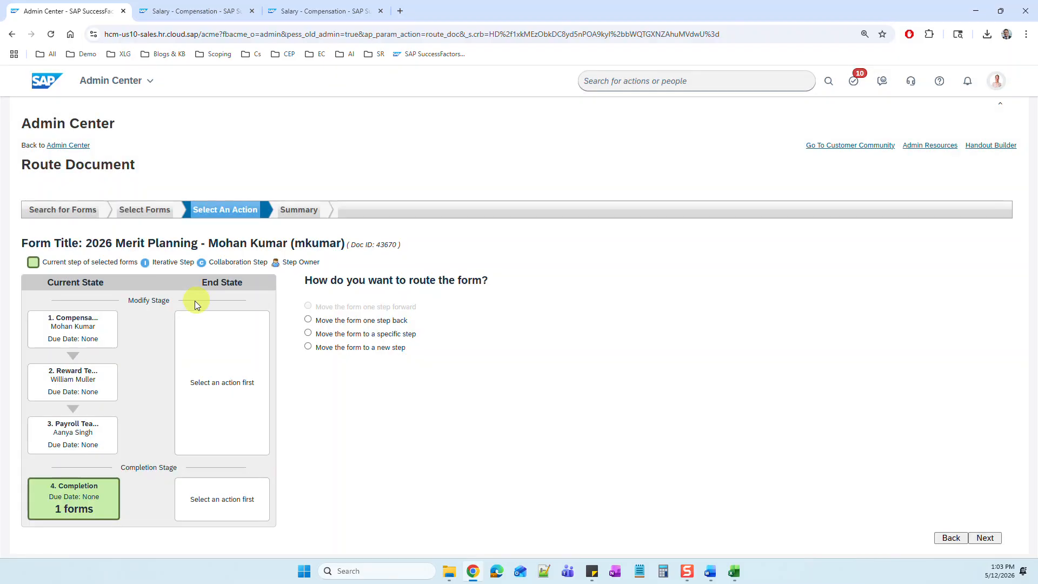
left_click(308, 320)
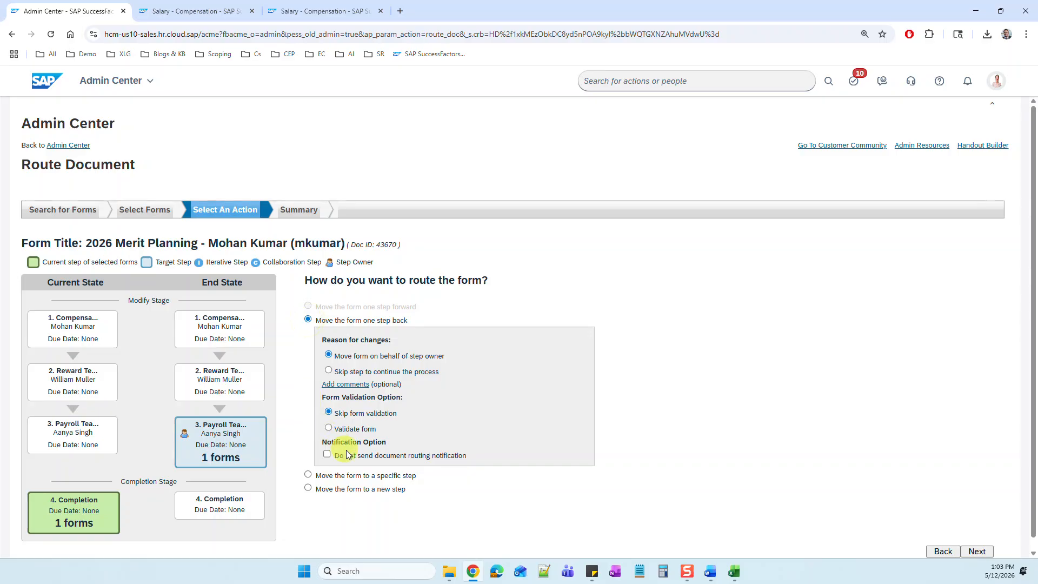
left_click(308, 475)
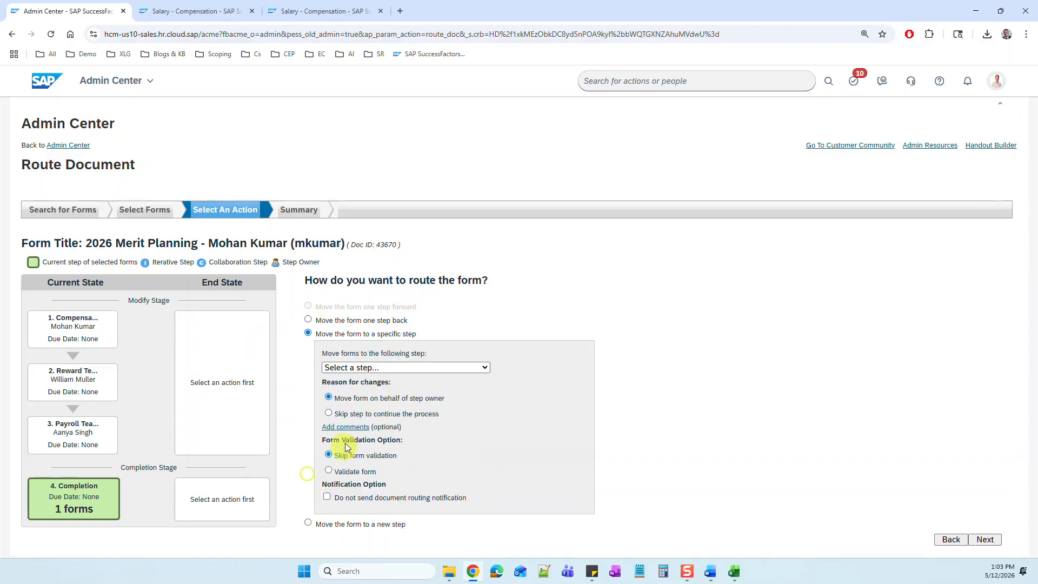
left_click(359, 368)
left_click(346, 421)
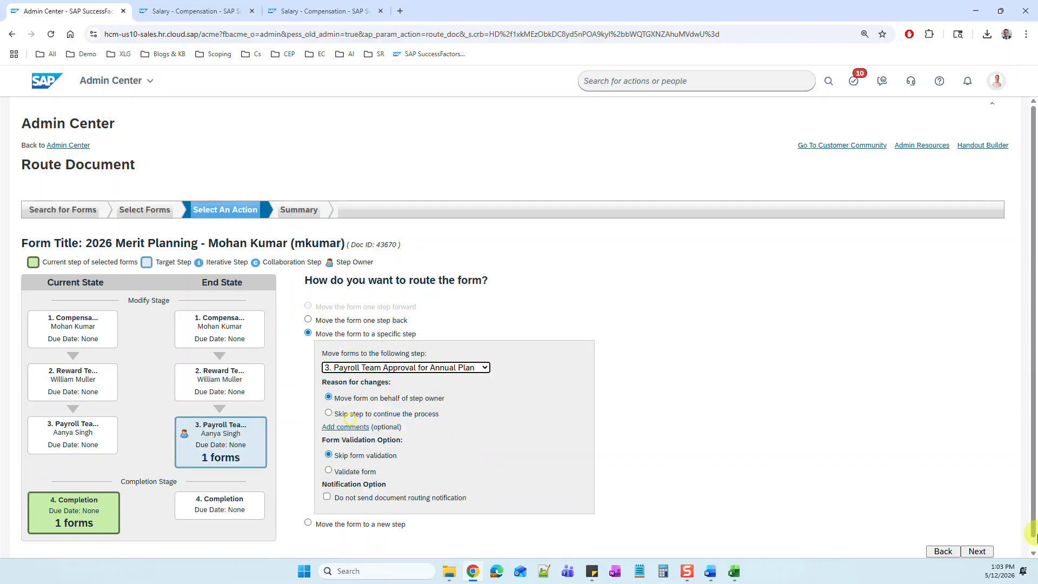
left_click(978, 554)
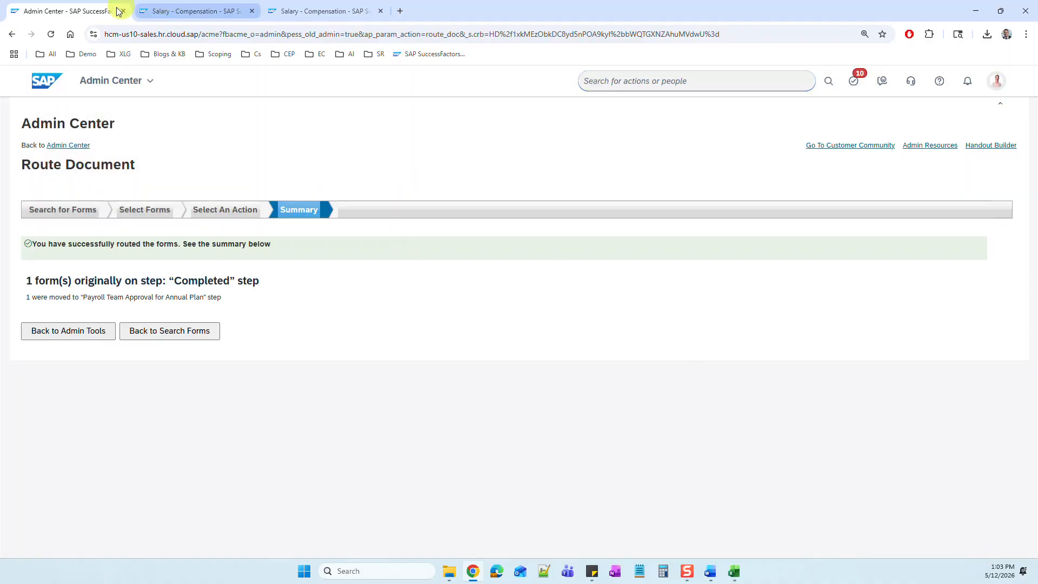
Step: Search for "comp home" to return to Compensation Home and open the Manage Worksheets stage of 2026 Merit Planning
left_click(614, 81)
type("comp home")
left_click(629, 106)
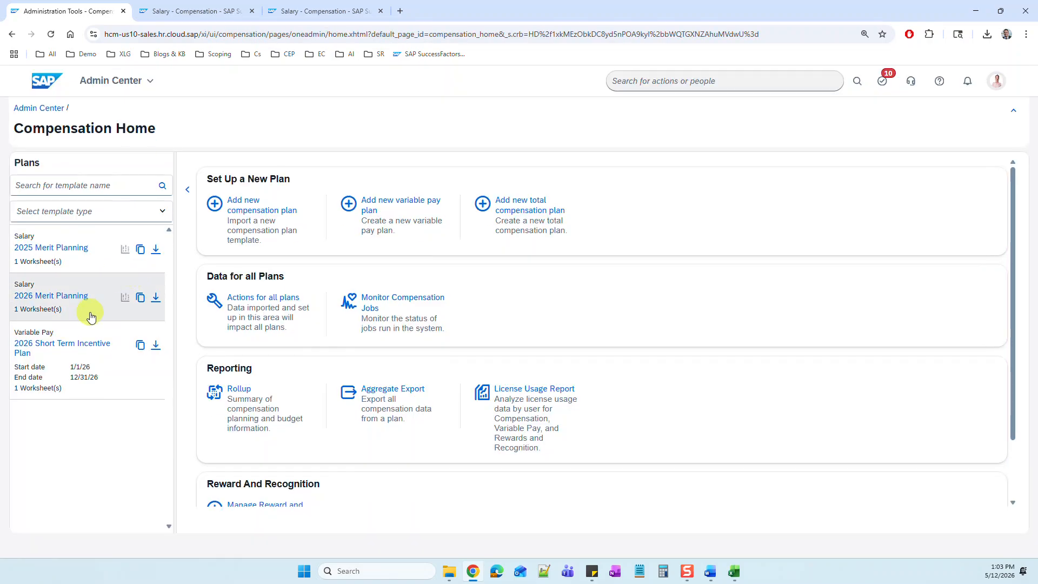
left_click(74, 295)
left_click(430, 188)
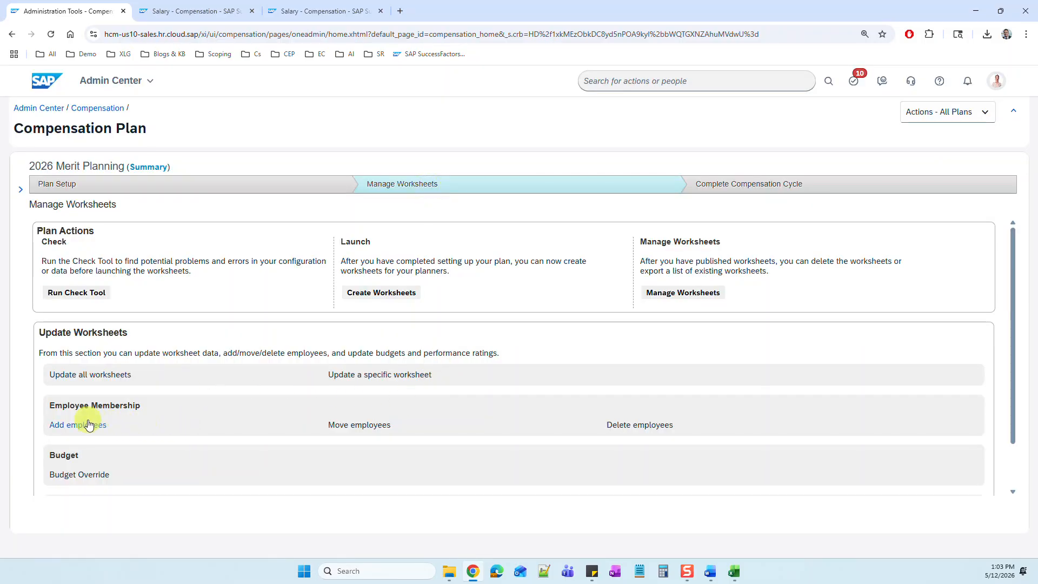
Step: Add the employee to the planner's 2026 Merit Planning worksheet with all compensation components and the budget included
left_click(90, 425)
left_click(315, 186)
left_click(315, 186)
left_click(290, 204)
left_click(333, 220)
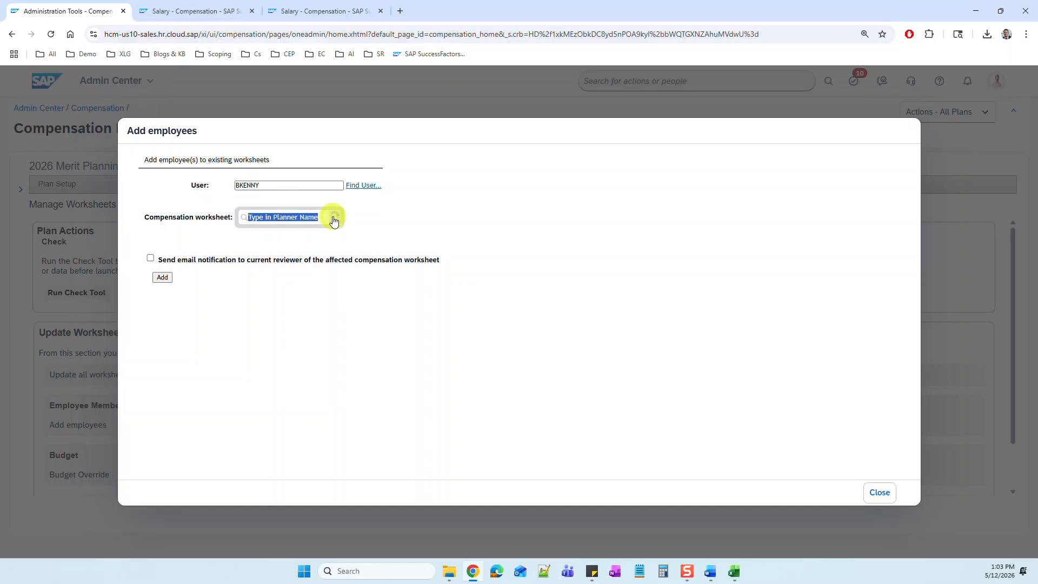
left_click(335, 236)
left_click(660, 266)
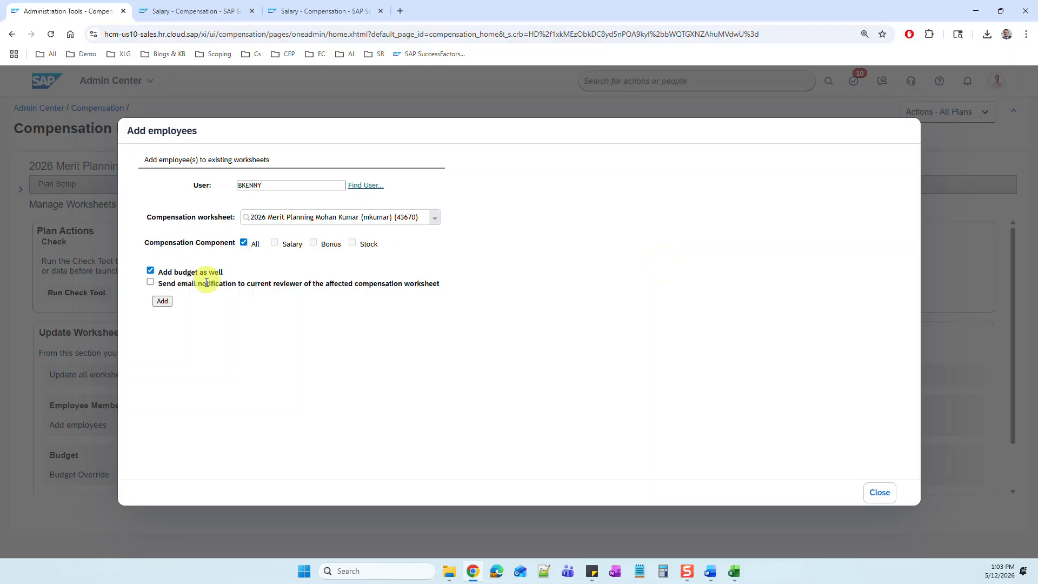
left_click(166, 301)
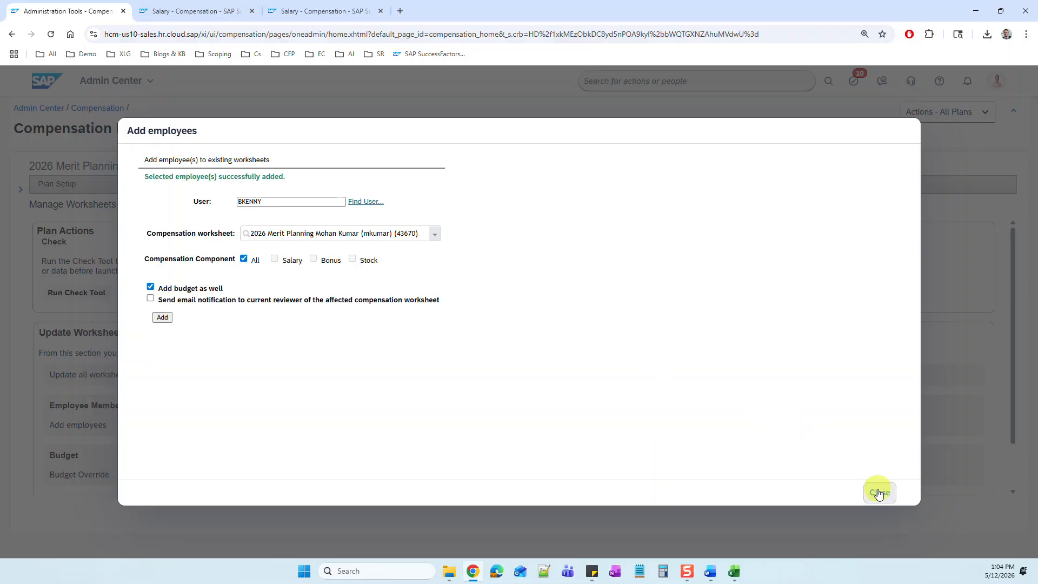
left_click(880, 493)
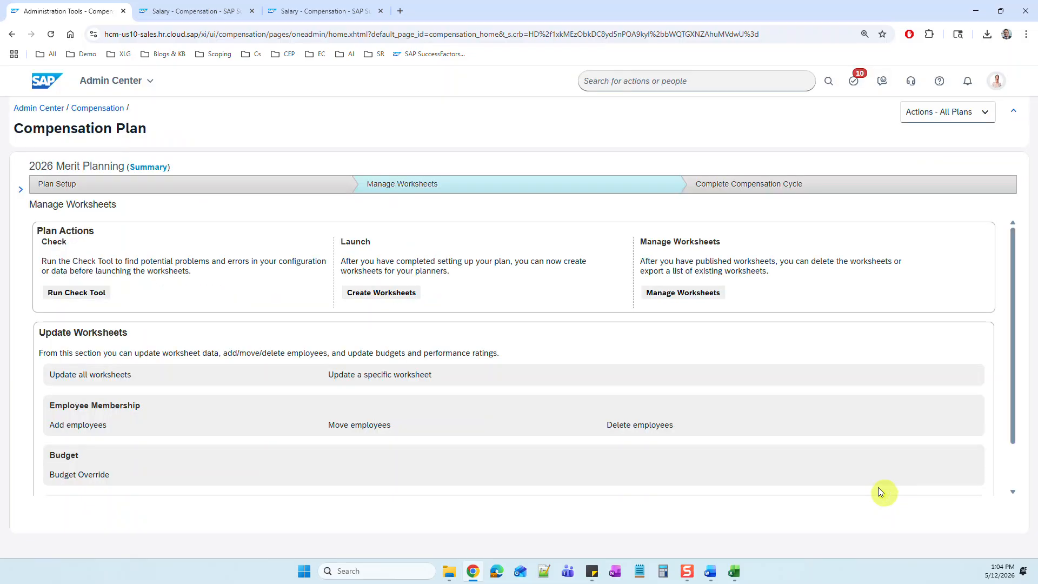
left_click(20, 189)
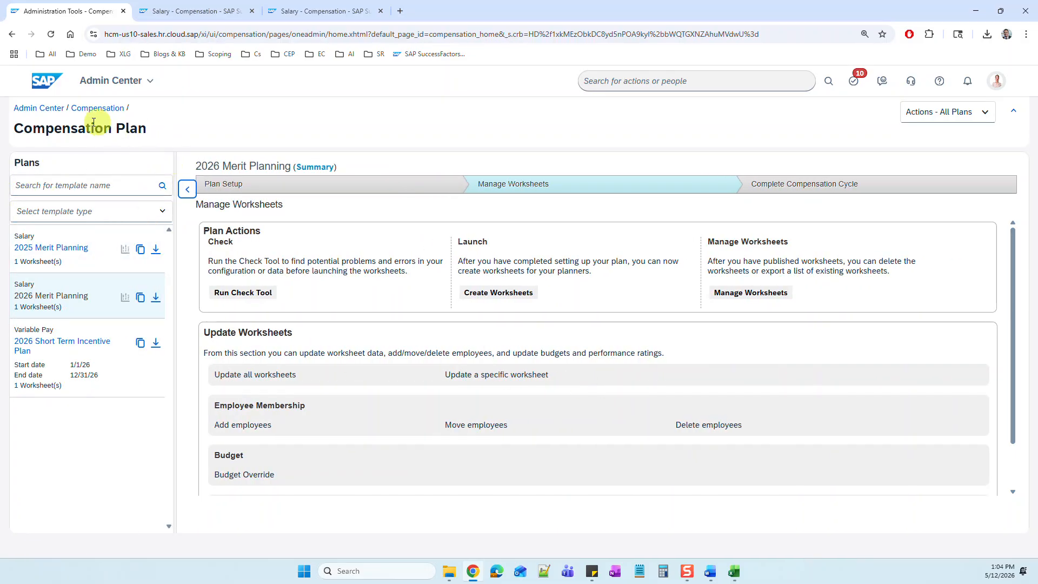
left_click(623, 84)
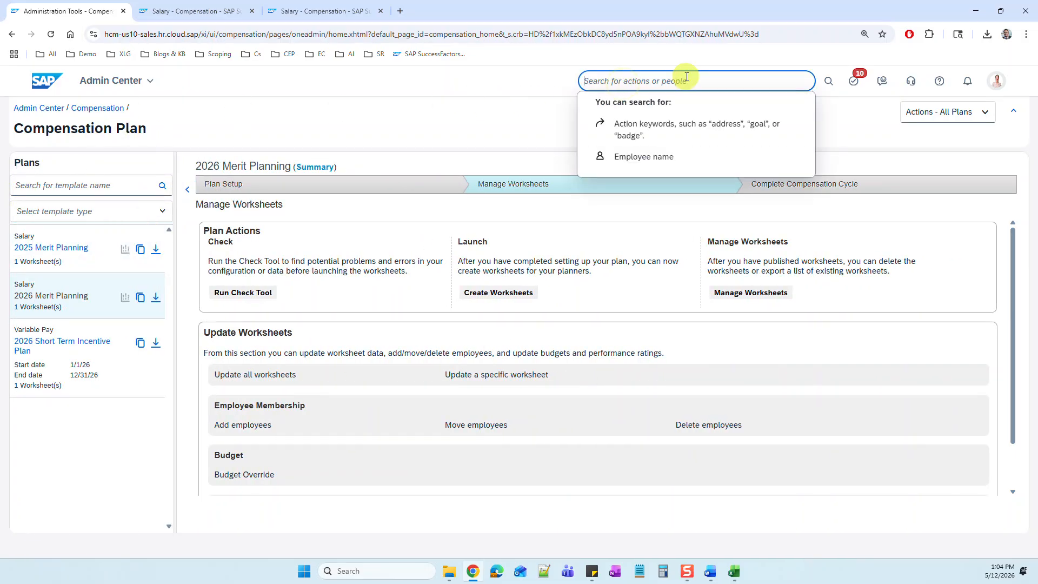
left_click(938, 111)
left_click(927, 136)
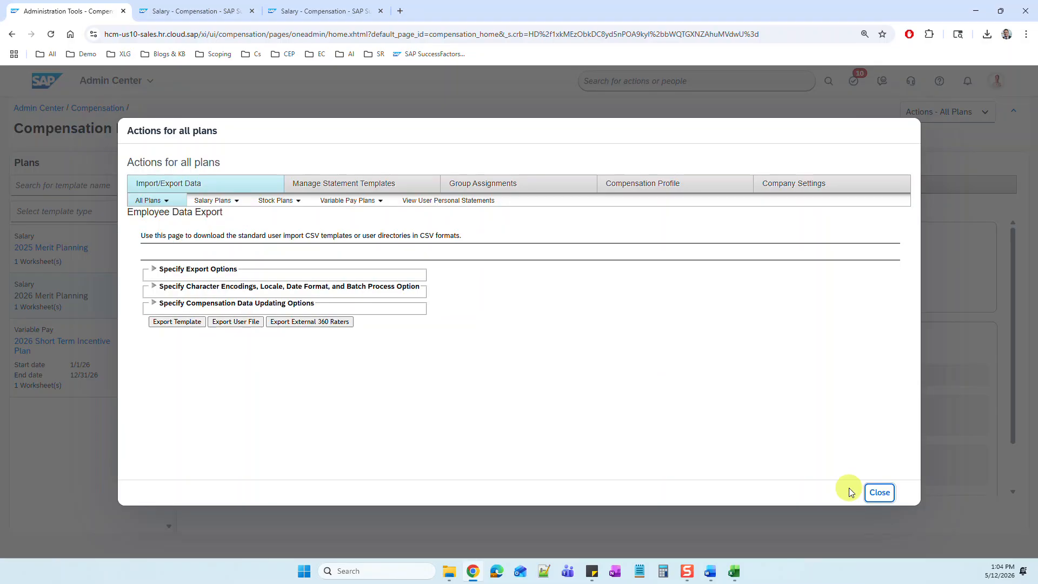
left_click(880, 492)
left_click(936, 111)
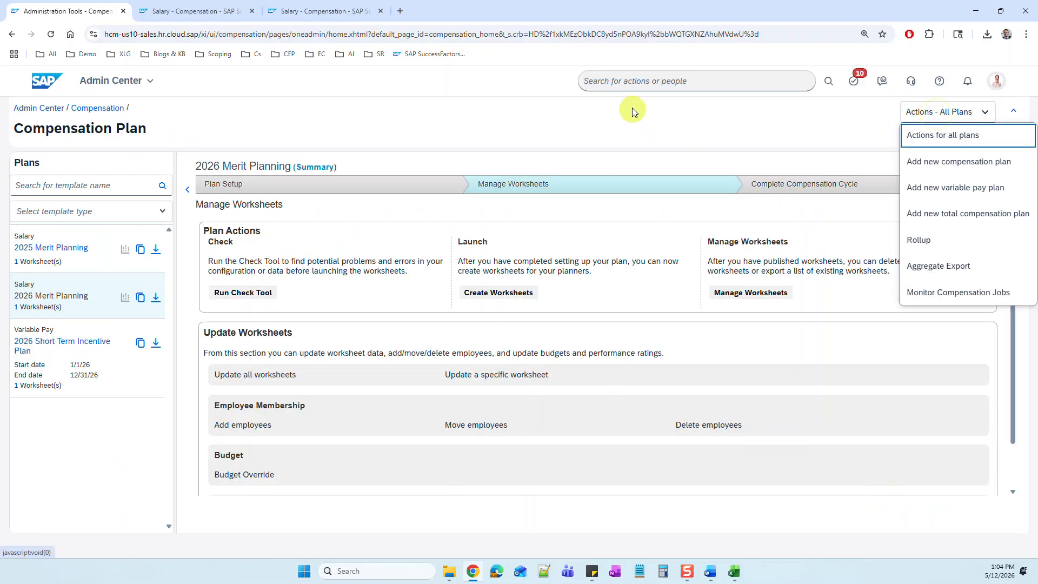
Step: Search for "comp h" to return to Compensation Home, run the License Usage Report, and open the downloaded CSV in Excel
left_click(628, 86)
type("comp home")
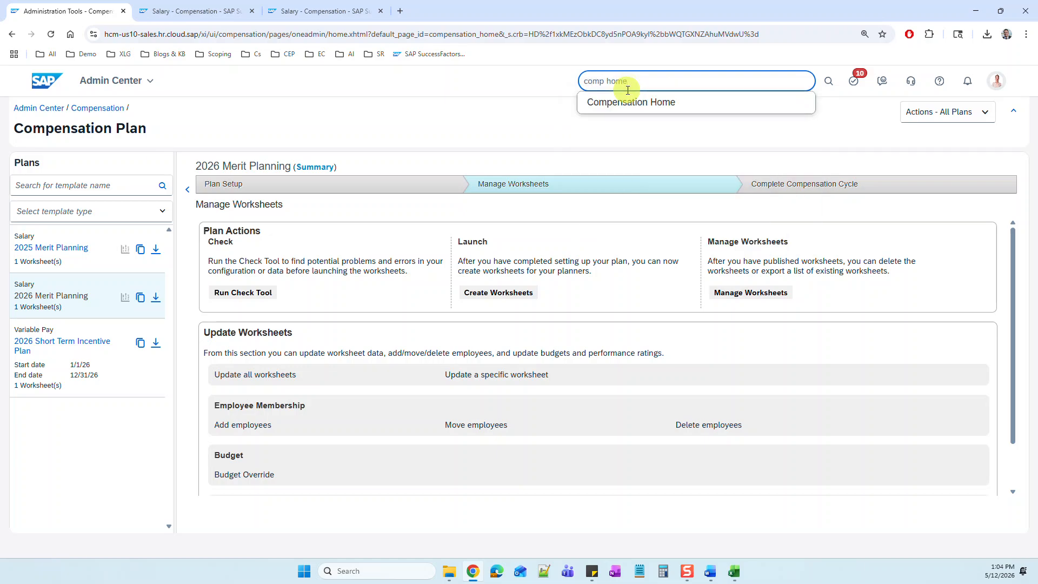
left_click(628, 100)
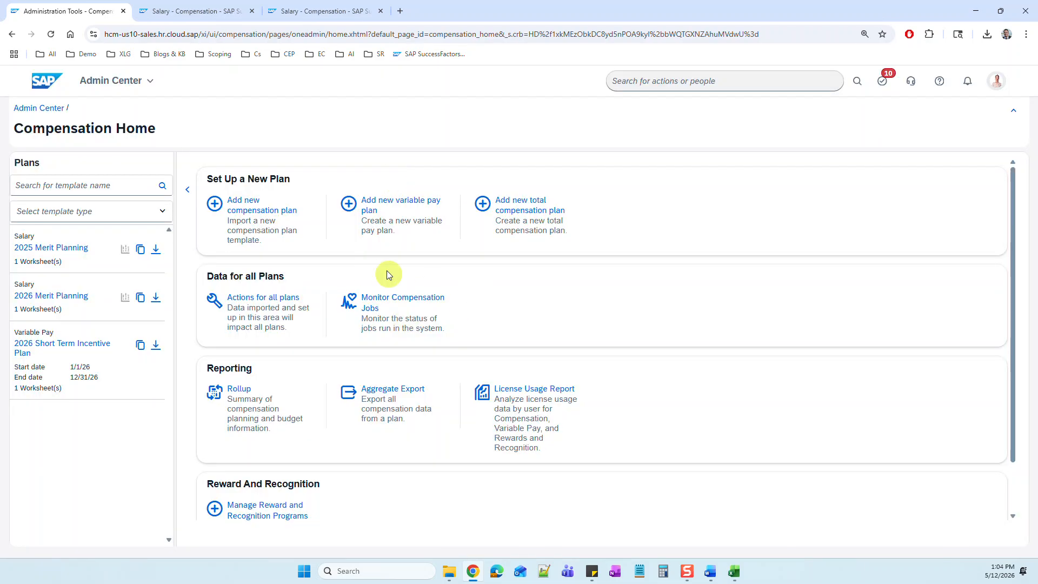
triple_click(528, 394)
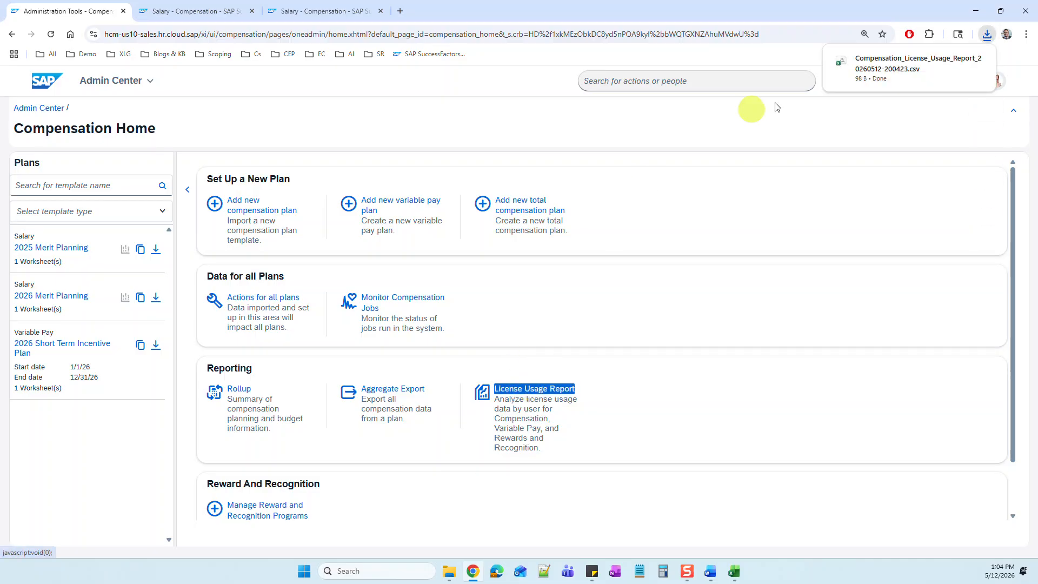
left_click(903, 70)
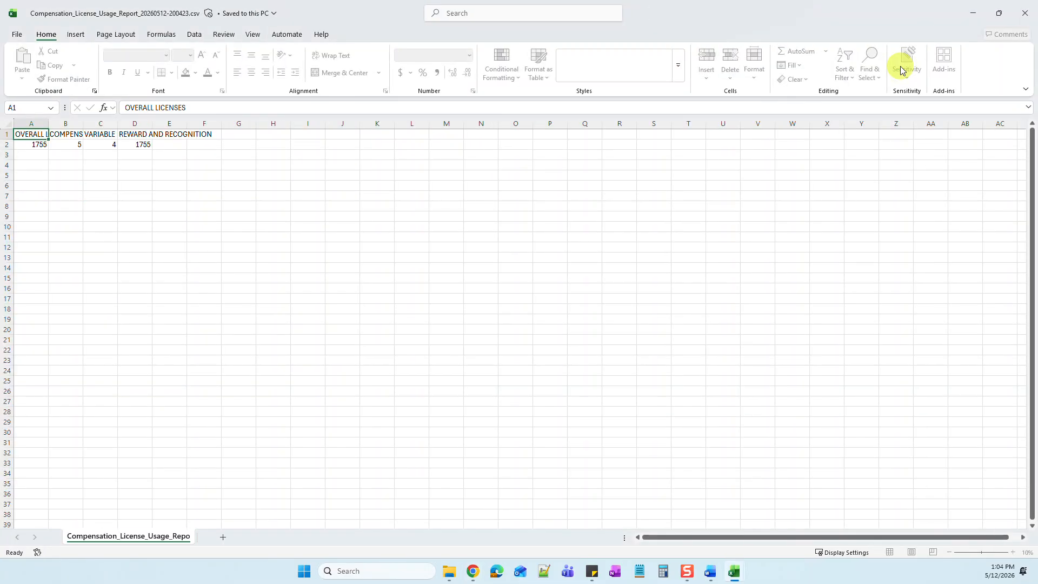
Step: Widen the Compensation and Variable Pay columns of the report so their headings and license counts can be read in full
left_click(367, 255)
left_click_drag(84, 124, 147, 124)
left_click(88, 145)
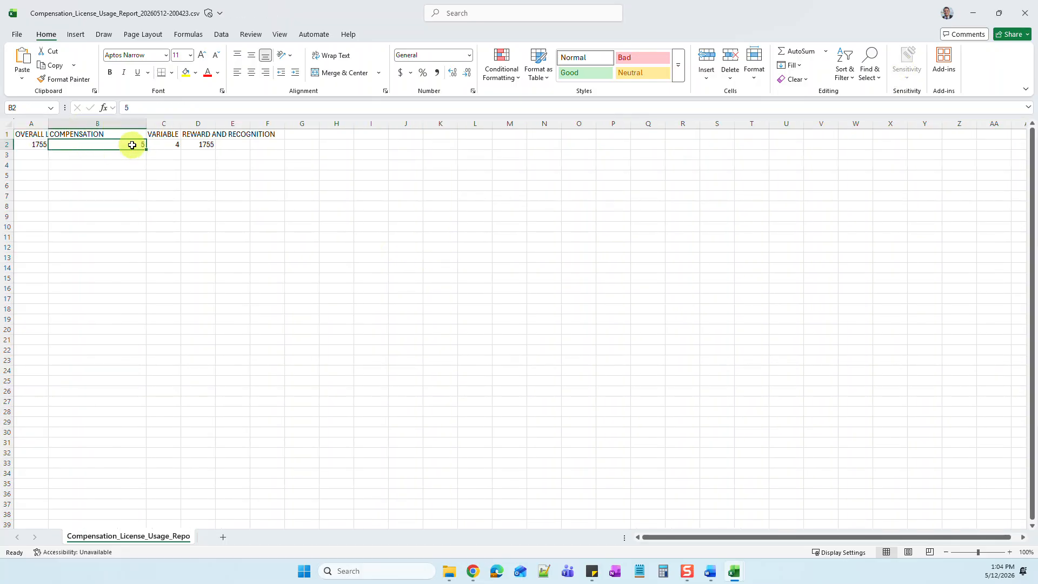
left_click(164, 144)
left_click_drag(180, 124, 257, 123)
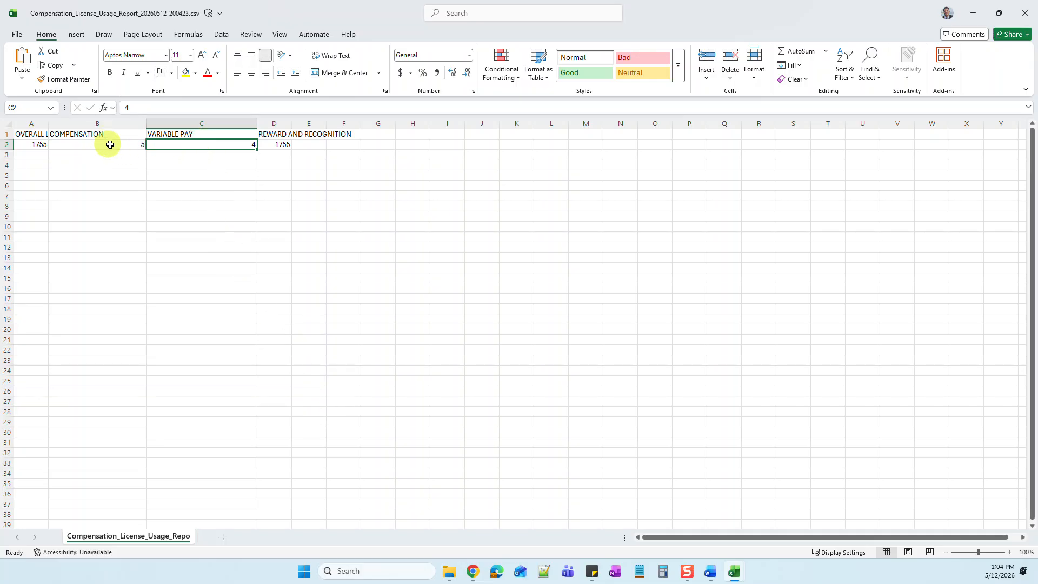
Step: Back in the browser, search the 2026 Short Term Incentive Plan's employee history for all employees, with inactive users included
left_click(472, 571)
left_click(67, 362)
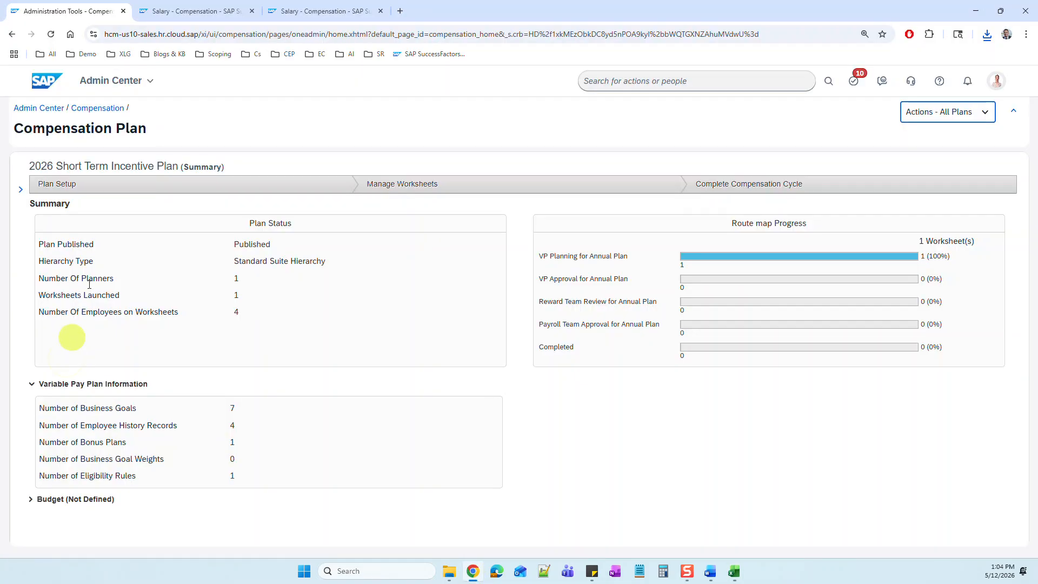
left_click(236, 187)
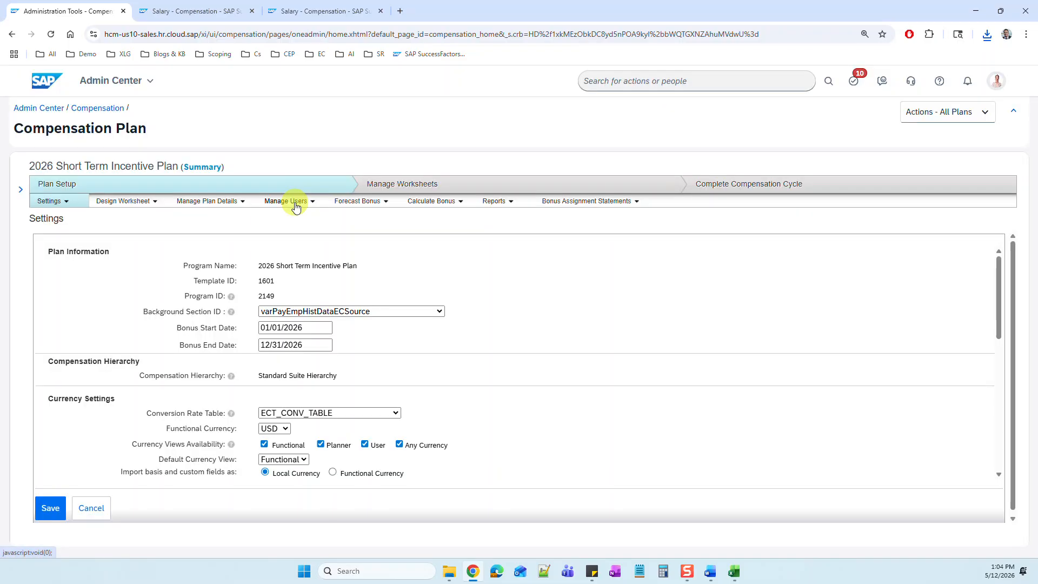
left_click(294, 202)
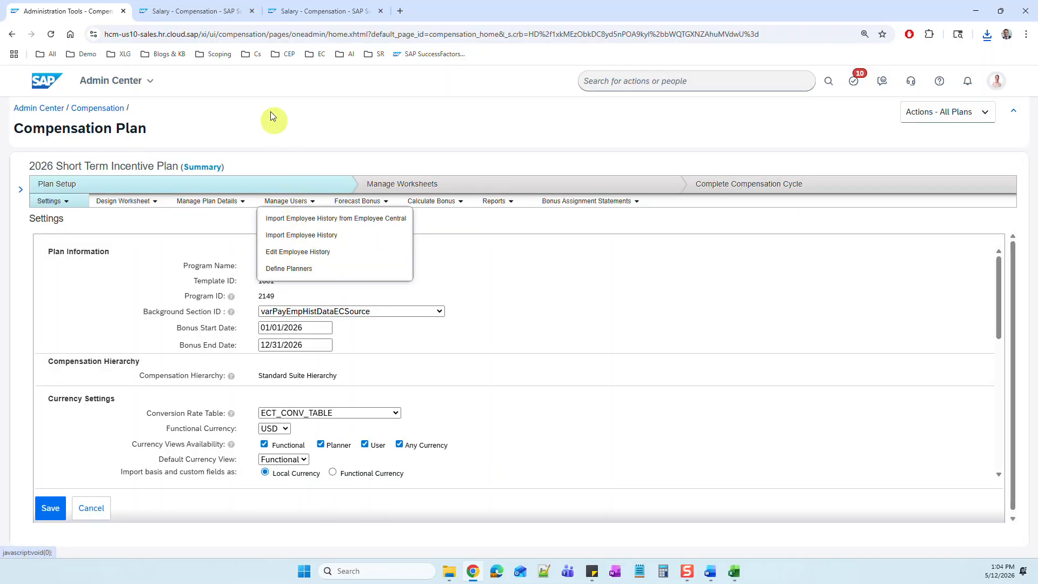
left_click(297, 252)
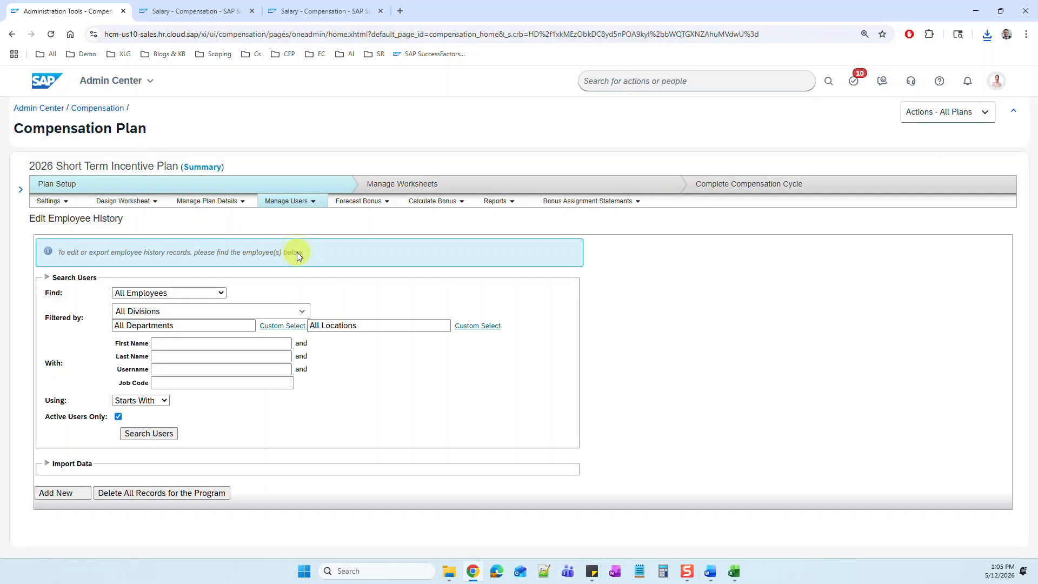
left_click(119, 417)
scroll(540, 411, "down", 3)
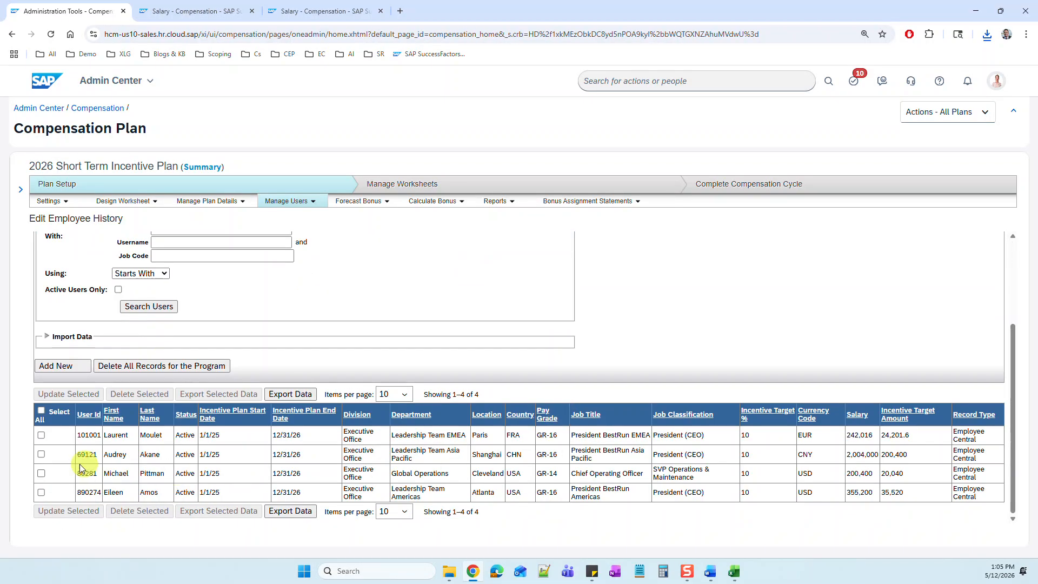
Step: Delete the employee history records of the Leadership Team Asia Pacific and Leadership Team Americas presidents, keeping the other records
left_click(41, 472)
left_click(41, 500)
scroll(135, 460, "down", 1)
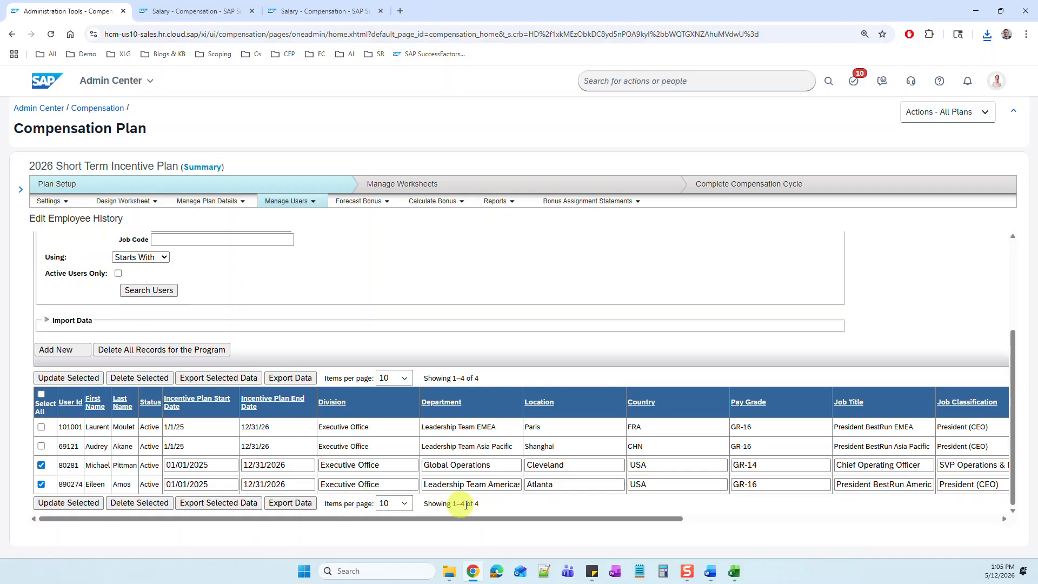
left_click(41, 466)
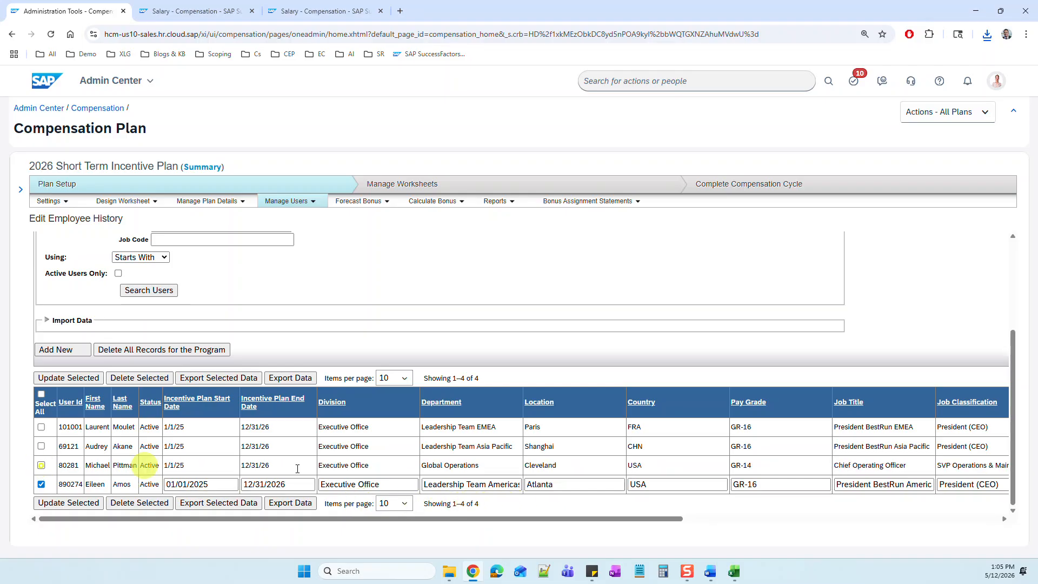
left_click(42, 446)
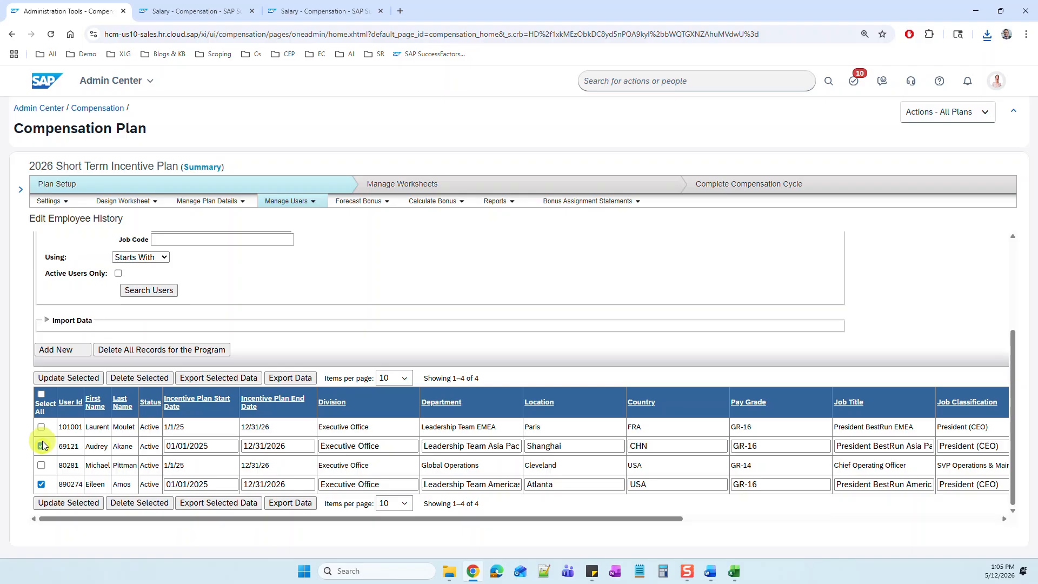
left_click(144, 504)
left_click(567, 103)
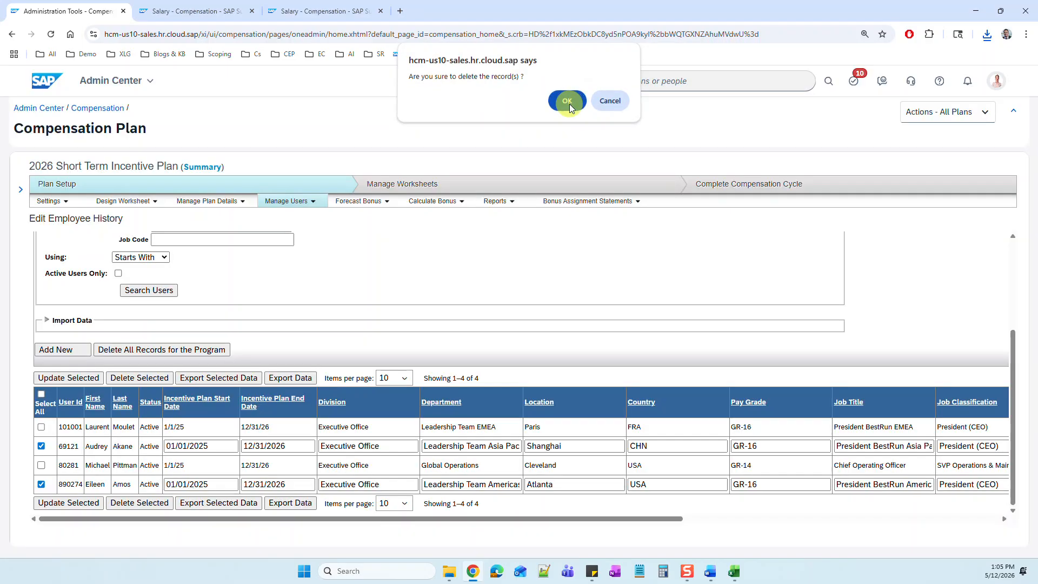
Step: Delete all published worksheets of the 2026 Short Term Incentive Plan and recheck the worksheet list
left_click(20, 191)
left_click(537, 185)
left_click(763, 290)
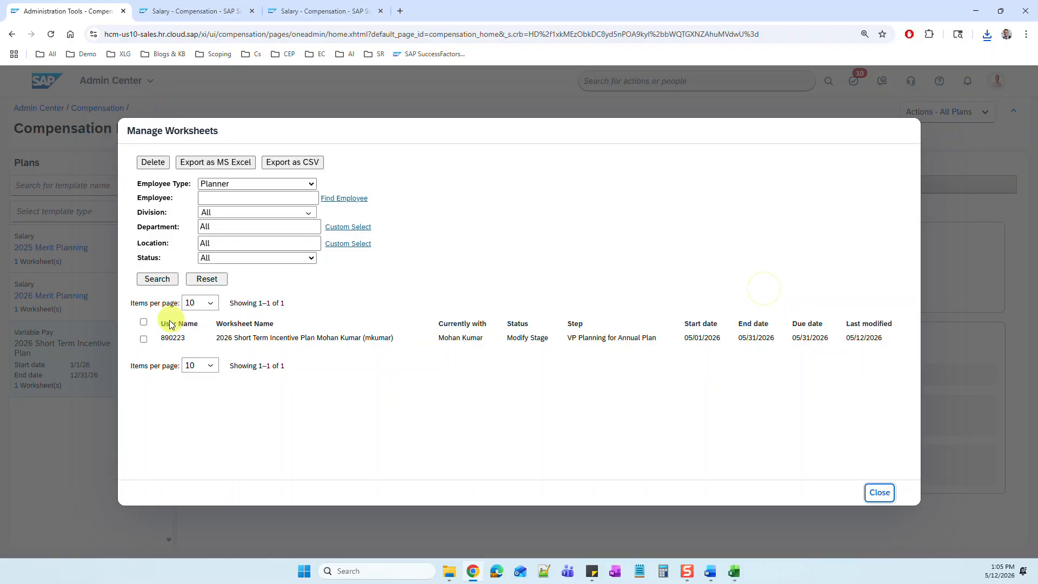
left_click(143, 322)
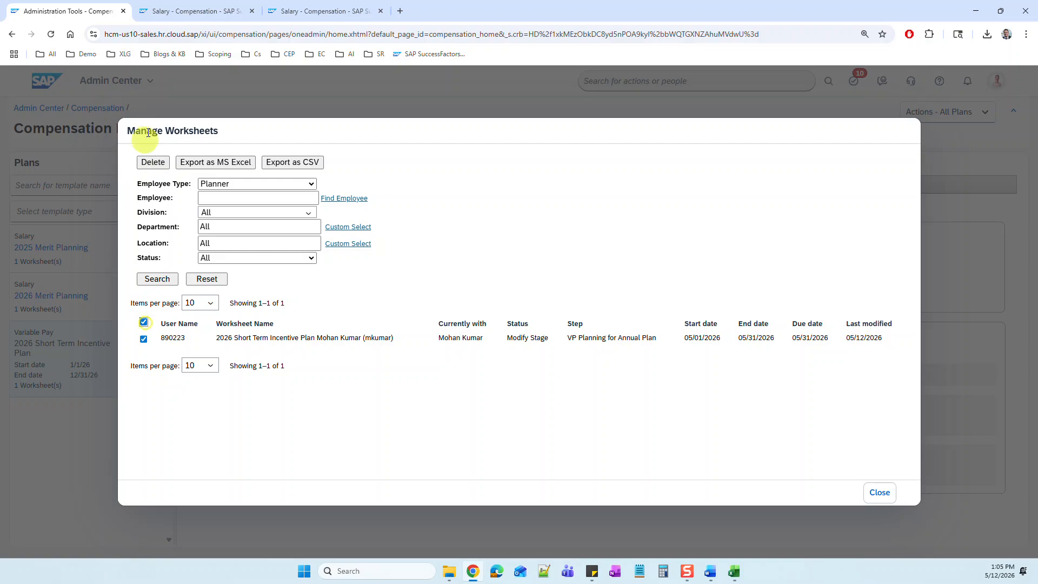
left_click(151, 161)
left_click(568, 104)
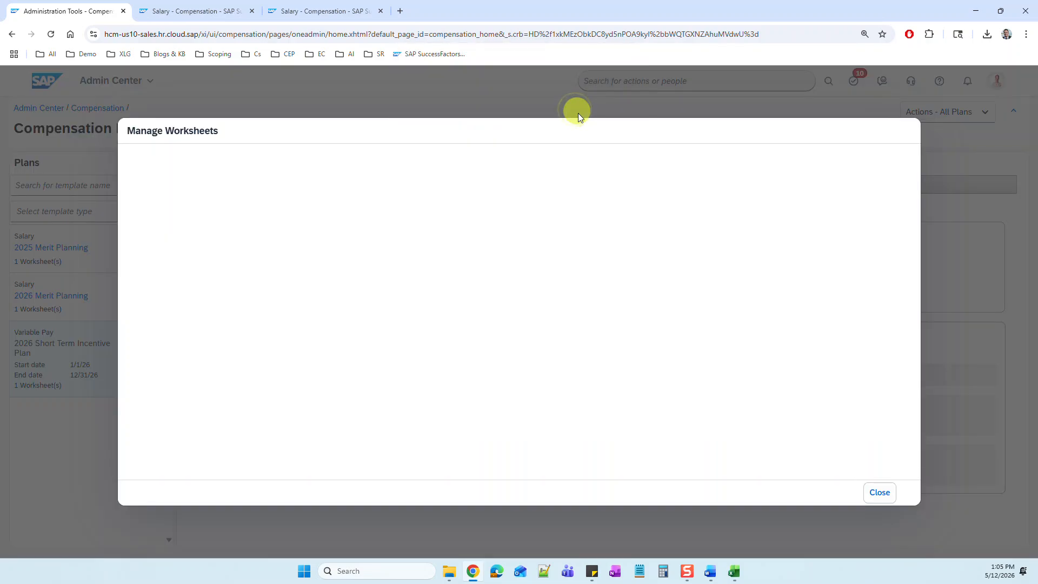
left_click(884, 499)
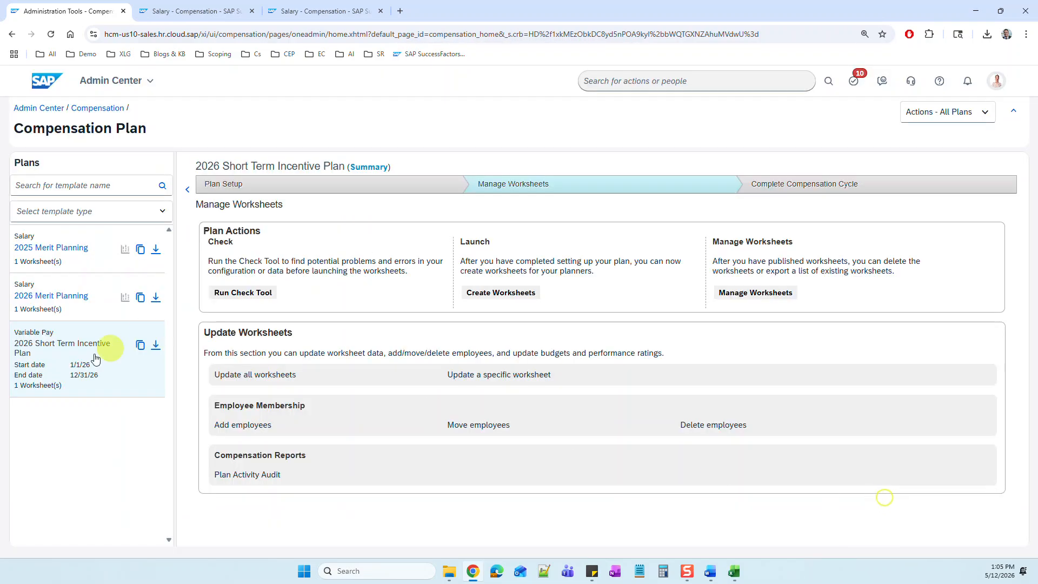
left_click(758, 293)
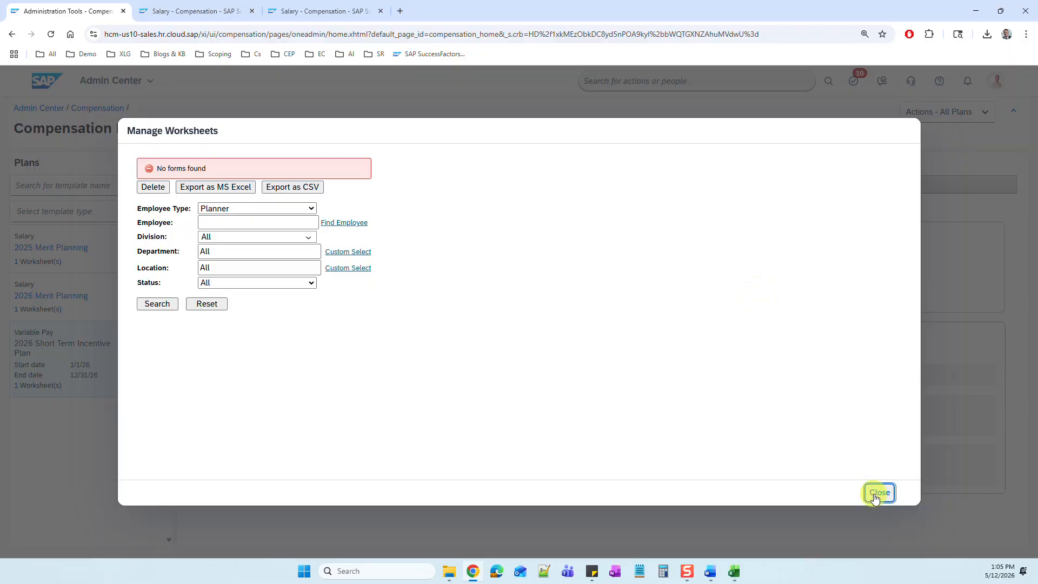
left_click(878, 492)
Step: Check the remaining employee history records of the 2026 Short Term Incentive Plan by searching all users, including inactive ones
left_click(334, 211)
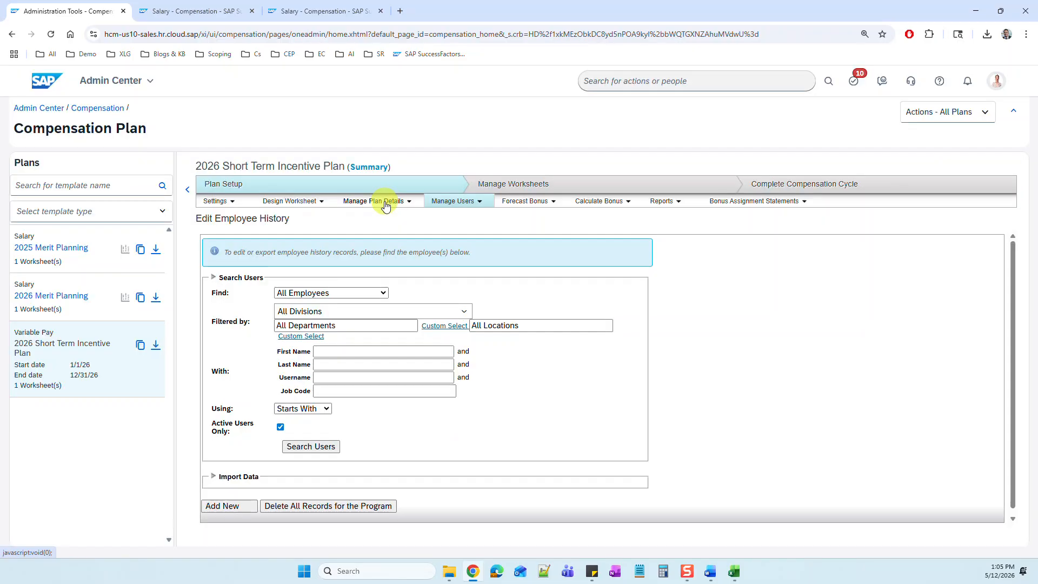
left_click(384, 200)
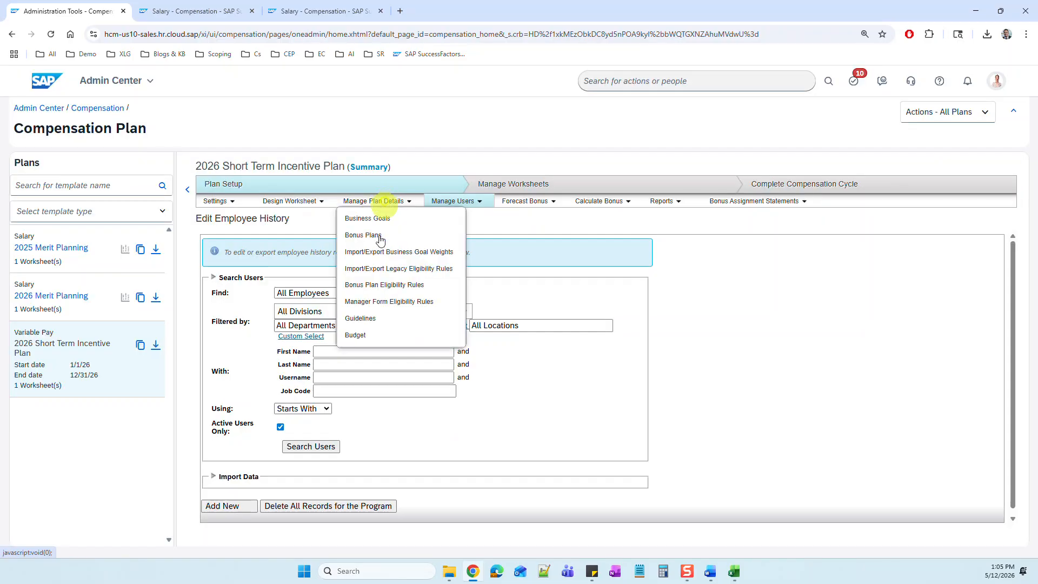
left_click(454, 201)
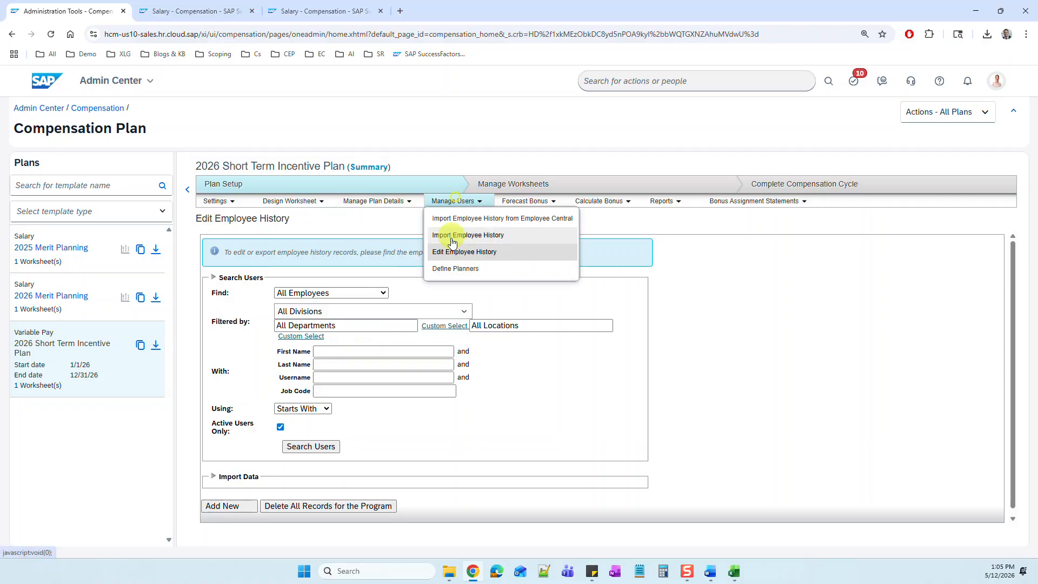
left_click(280, 427)
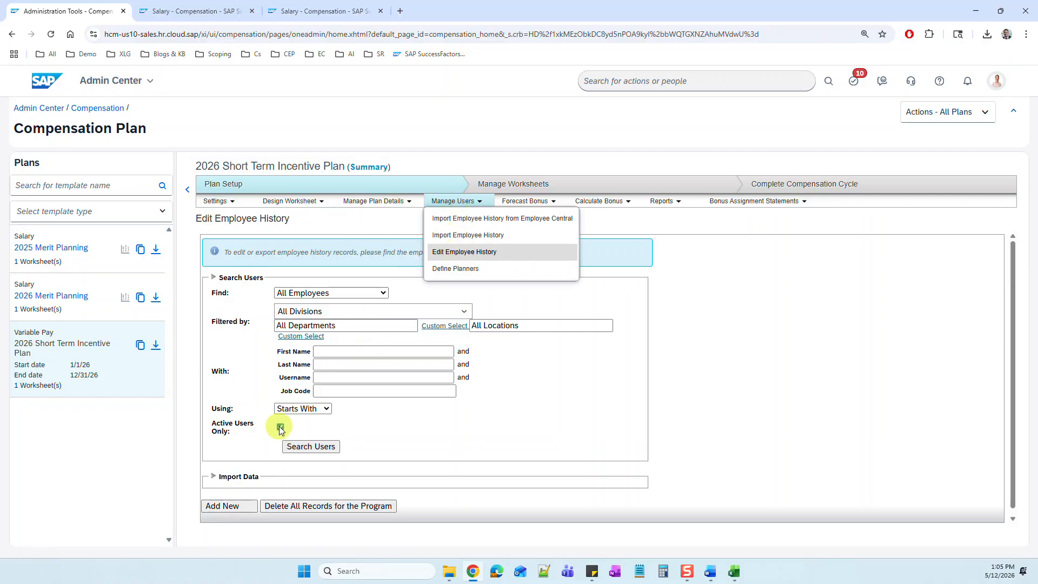
left_click(327, 448)
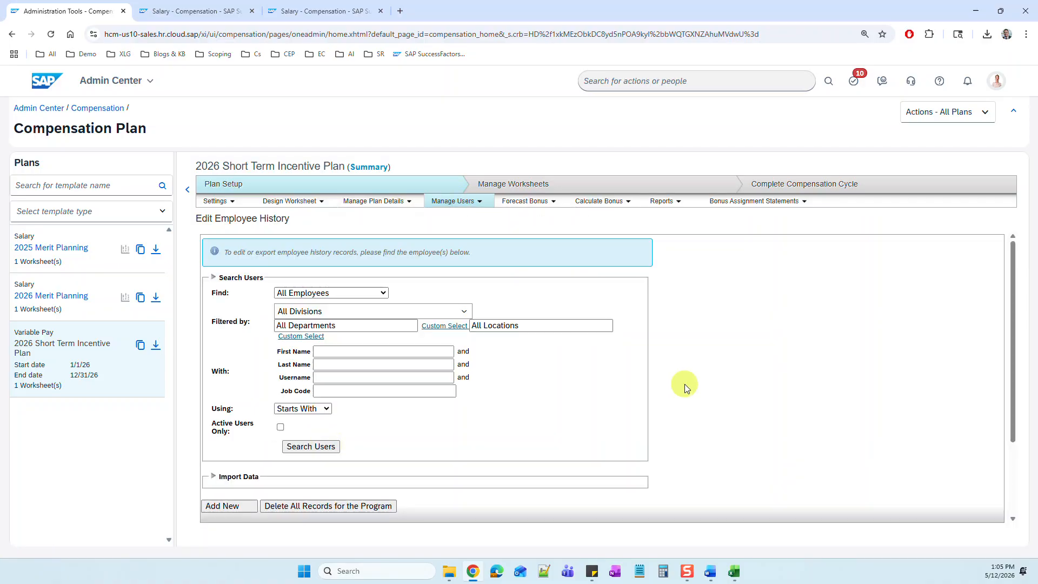
scroll(689, 387, "down", 3)
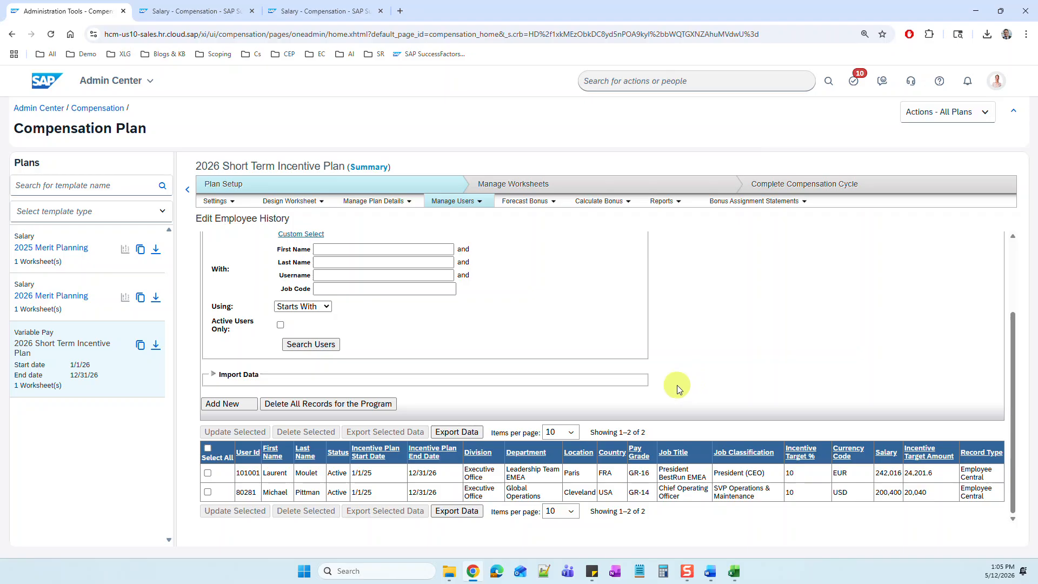
Step: Search for "comp home" to return to Compensation Home, run a fresh License Usage Report, and open its CSV in Excel
left_click(596, 85)
type("comp home")
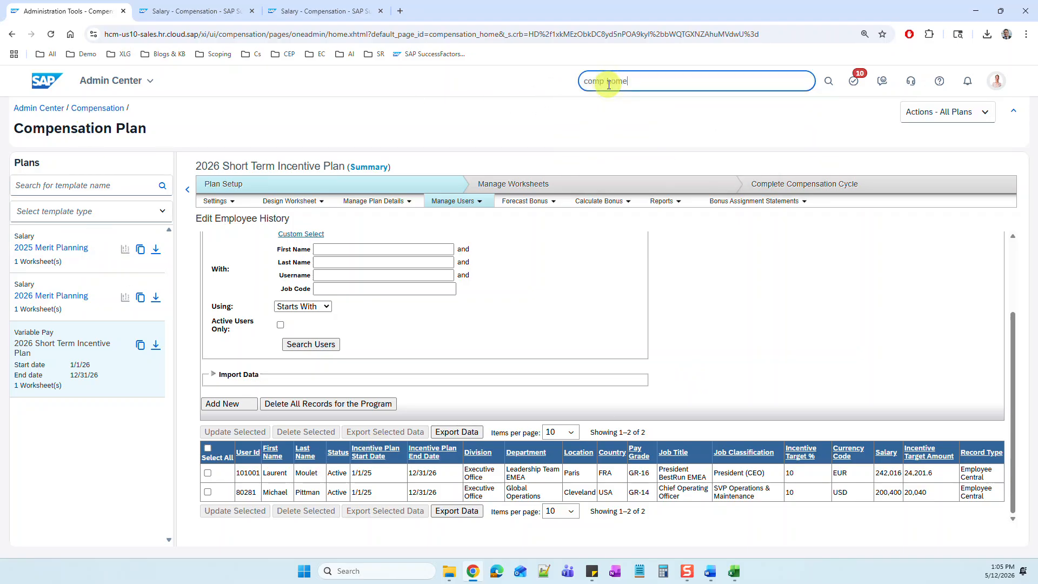
left_click(614, 100)
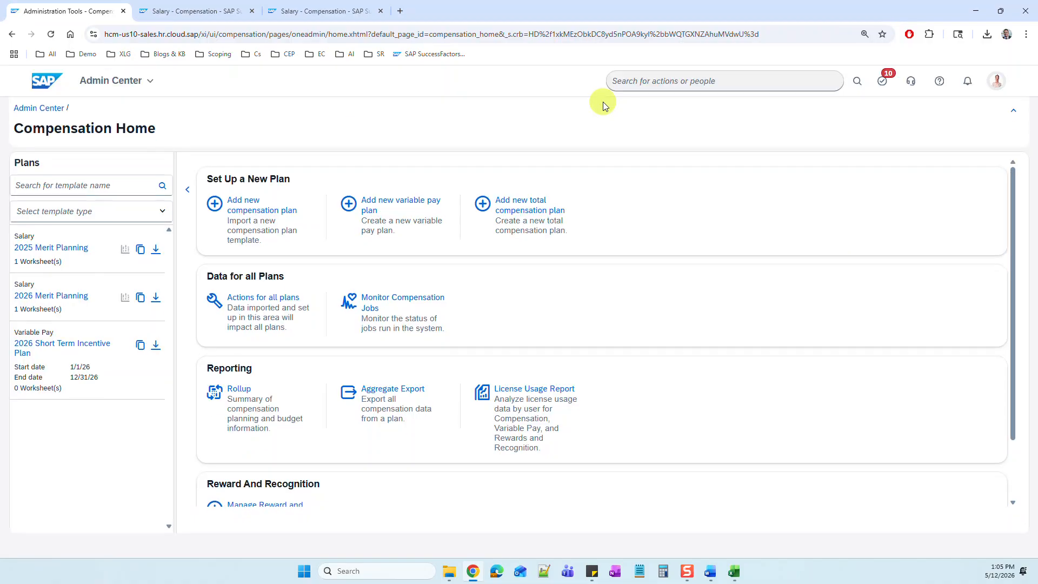
left_click(559, 390)
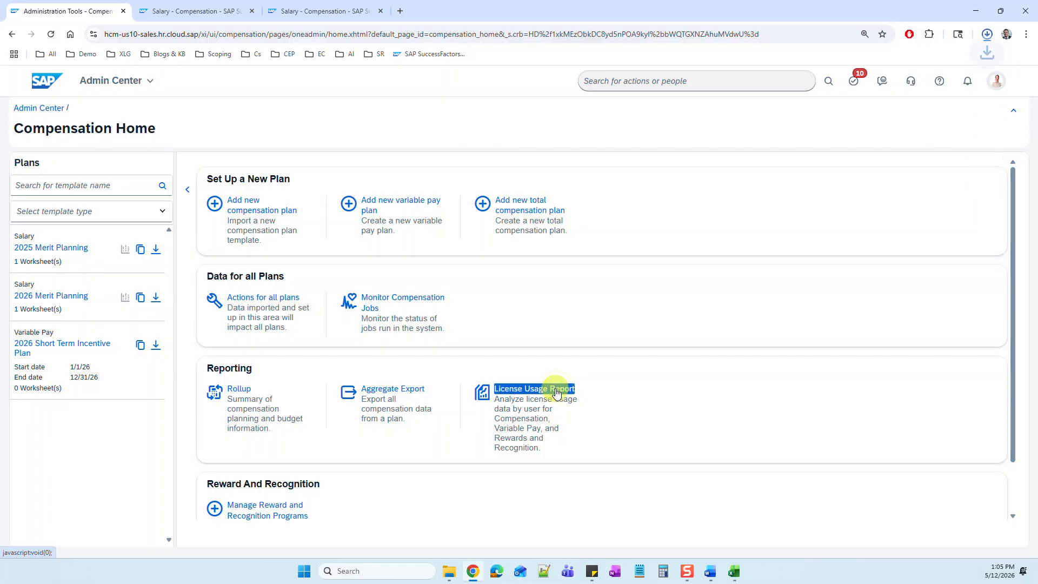
left_click(940, 72)
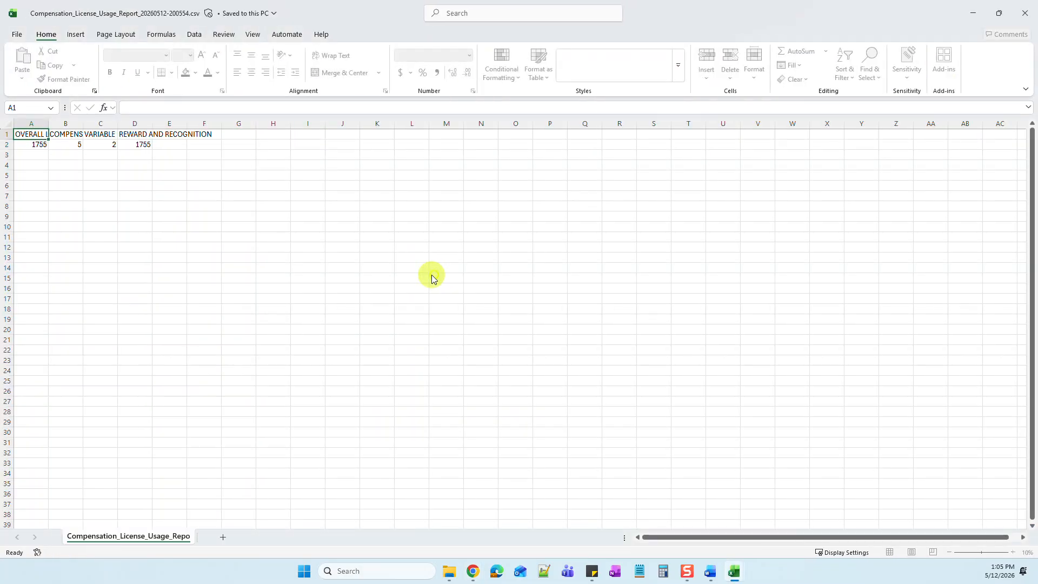
left_click(433, 278)
Step: Adjust the widths of the Compensation, Variable Pay and Reward and Recognition columns to show their full headings
left_click(92, 144)
left_click_drag(118, 125, 155, 125)
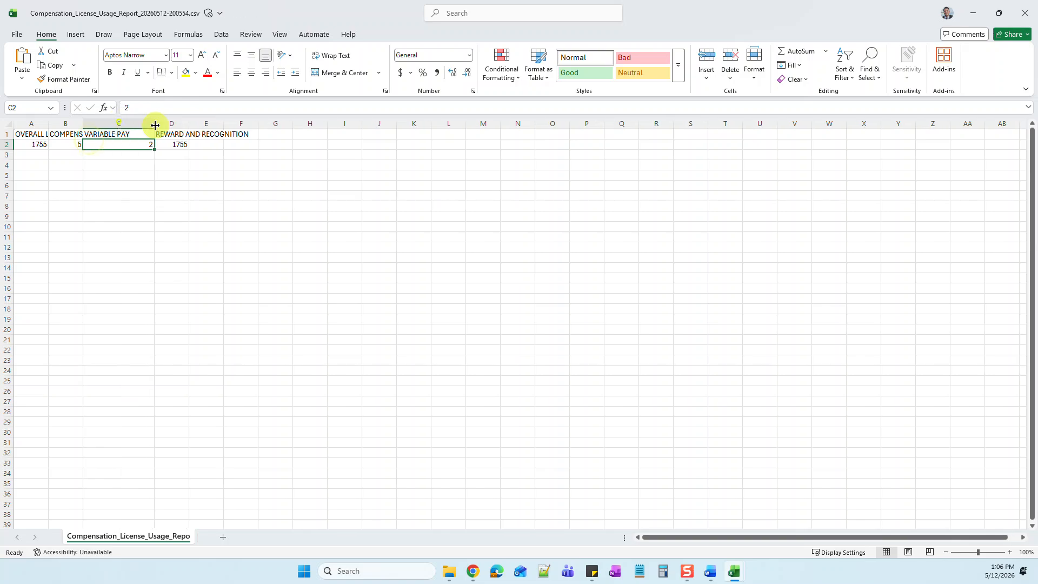
left_click_drag(83, 125, 123, 125)
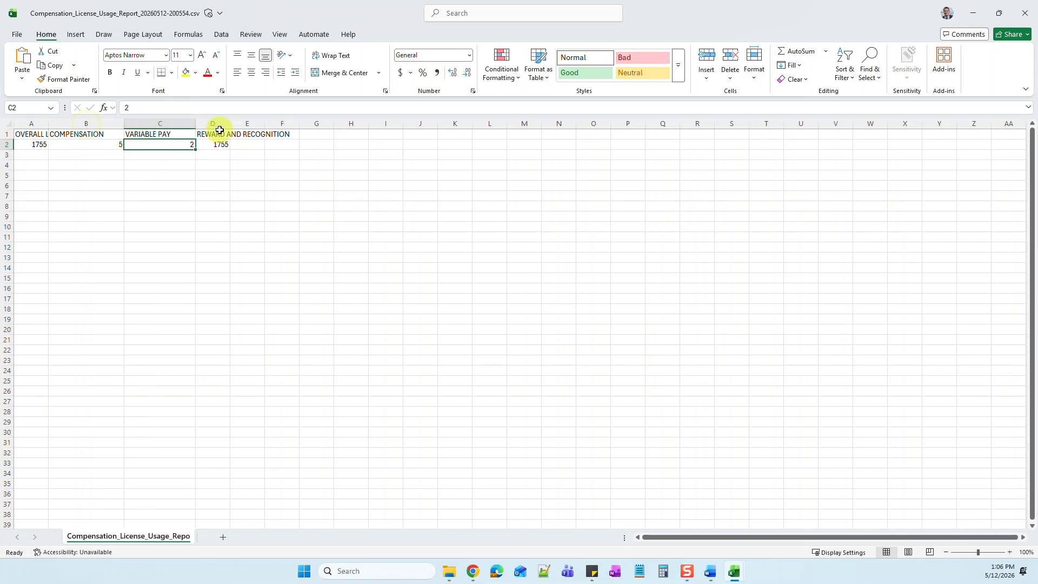
left_click_drag(227, 125, 306, 125)
left_click(296, 144)
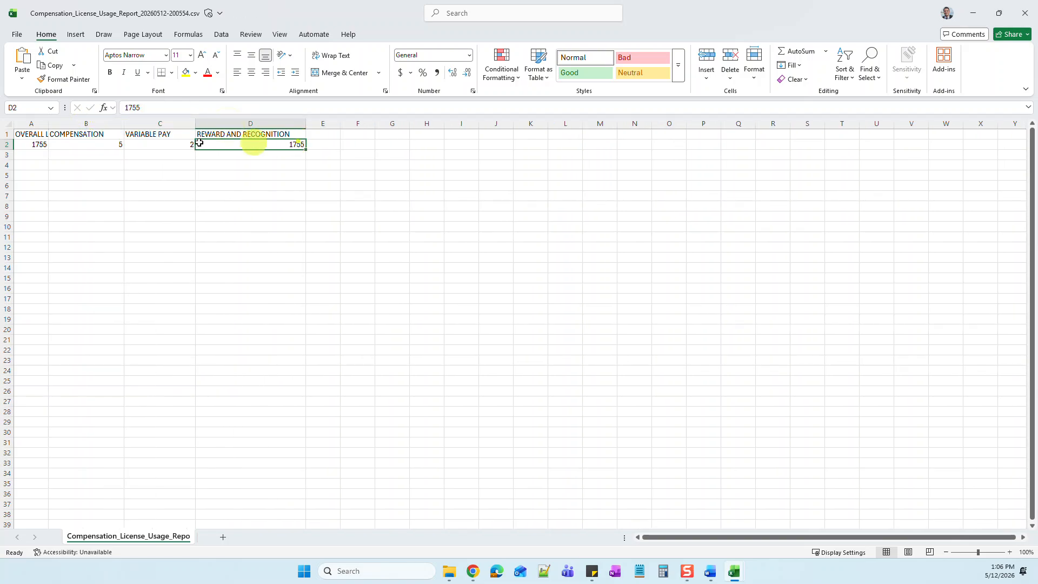
left_click_drag(192, 125, 187, 125)
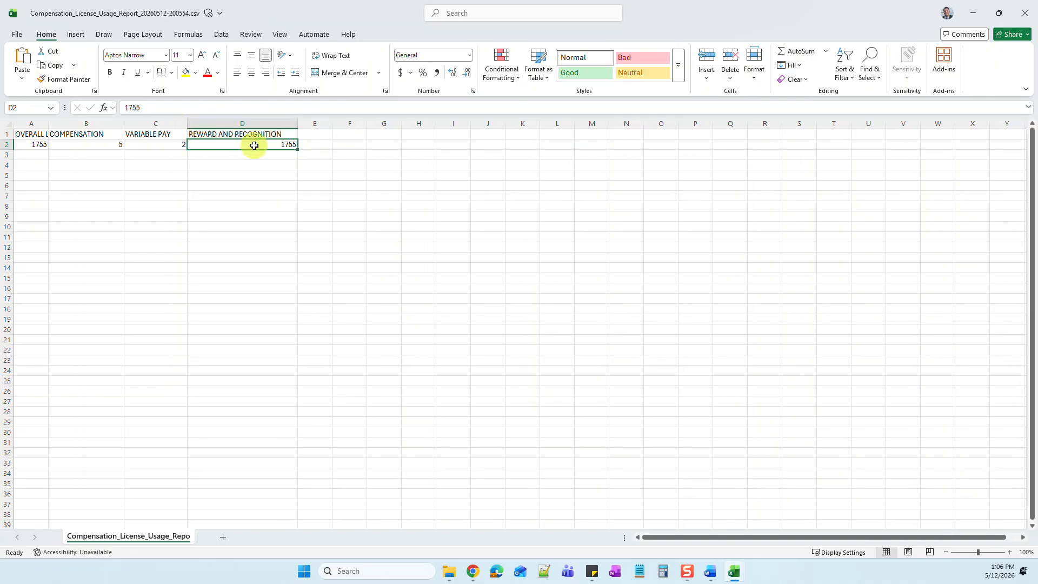
left_click_drag(297, 124, 303, 125)
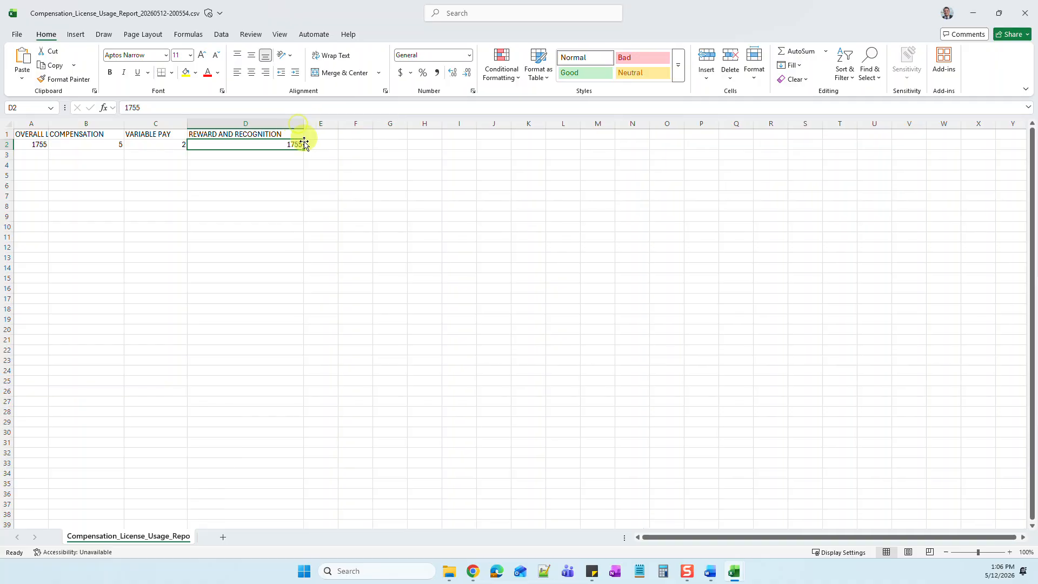
Step: Examine the Reward and Recognition license count and widen the Overall Licenses column to show its full heading
left_click(208, 134)
left_click(229, 143)
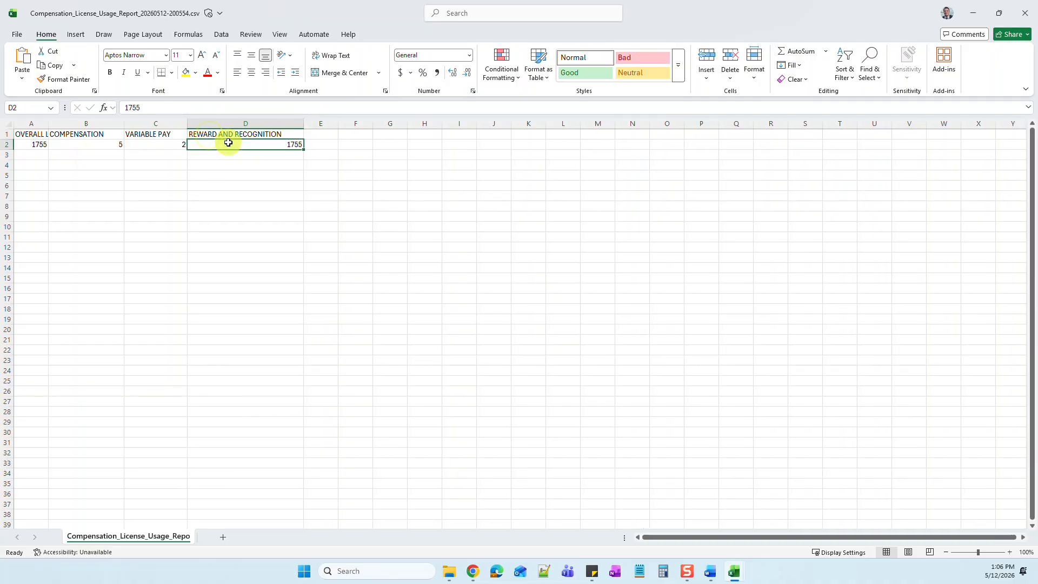
left_click(230, 135)
left_click(232, 143)
left_click_drag(49, 129, 80, 131)
left_click(117, 226)
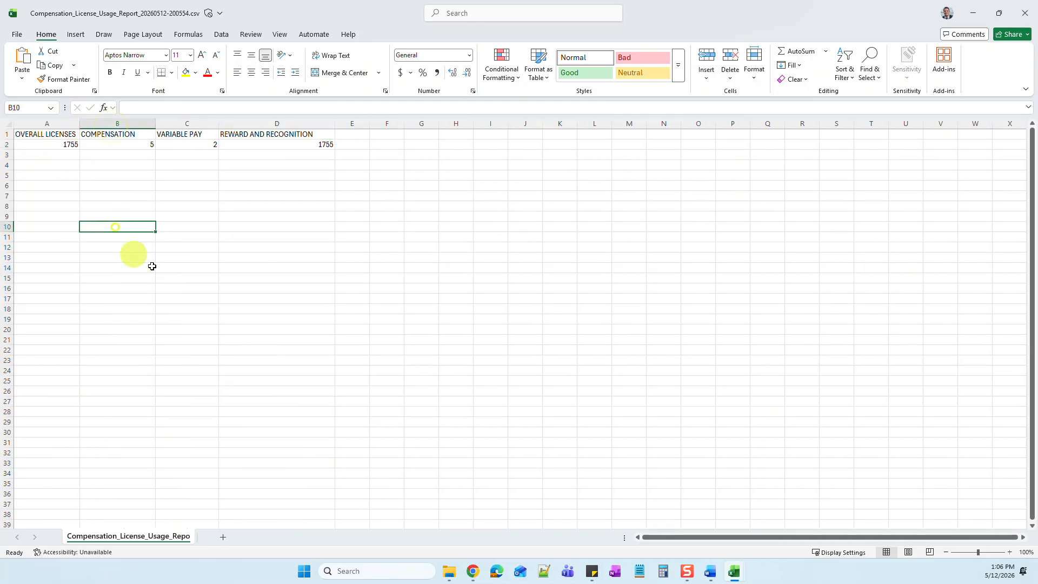